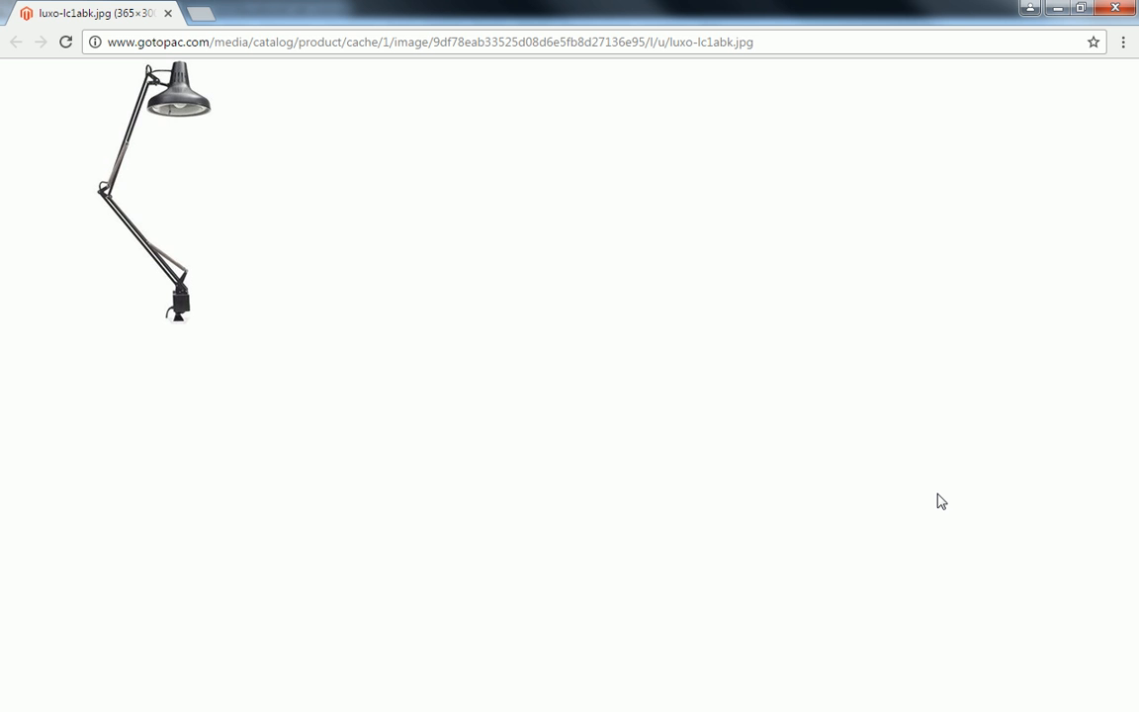
Switch from the browser to the Example File model in Rhinoceros and bring the whole building and its base into view.
{"action": "left_click", "coordinate": [1058, 11]}
{"action": "left_click", "coordinate": [1055, 11]}
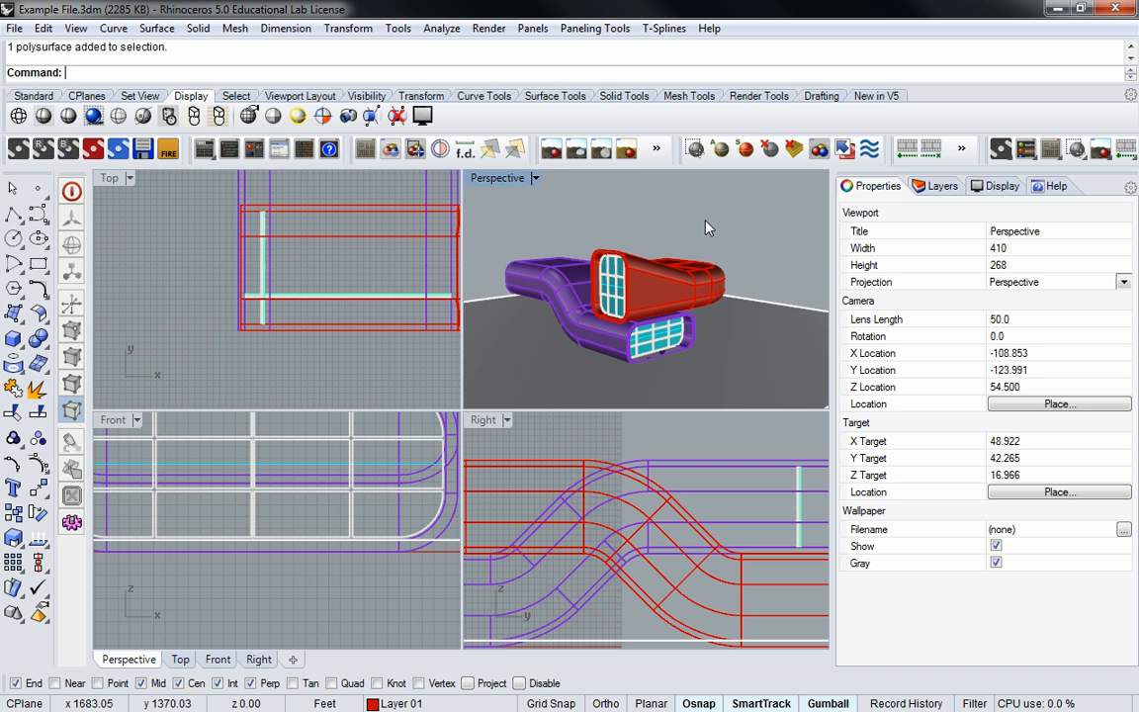
{"action": "scroll", "coordinate": [705, 220], "scroll_direction": "up", "scroll_amount": 2}
{"action": "scroll", "coordinate": [705, 220], "scroll_direction": "down", "scroll_amount": 12}
{"action": "right_click_drag", "start_coordinate": [704, 220], "coordinate": [708, 281]}
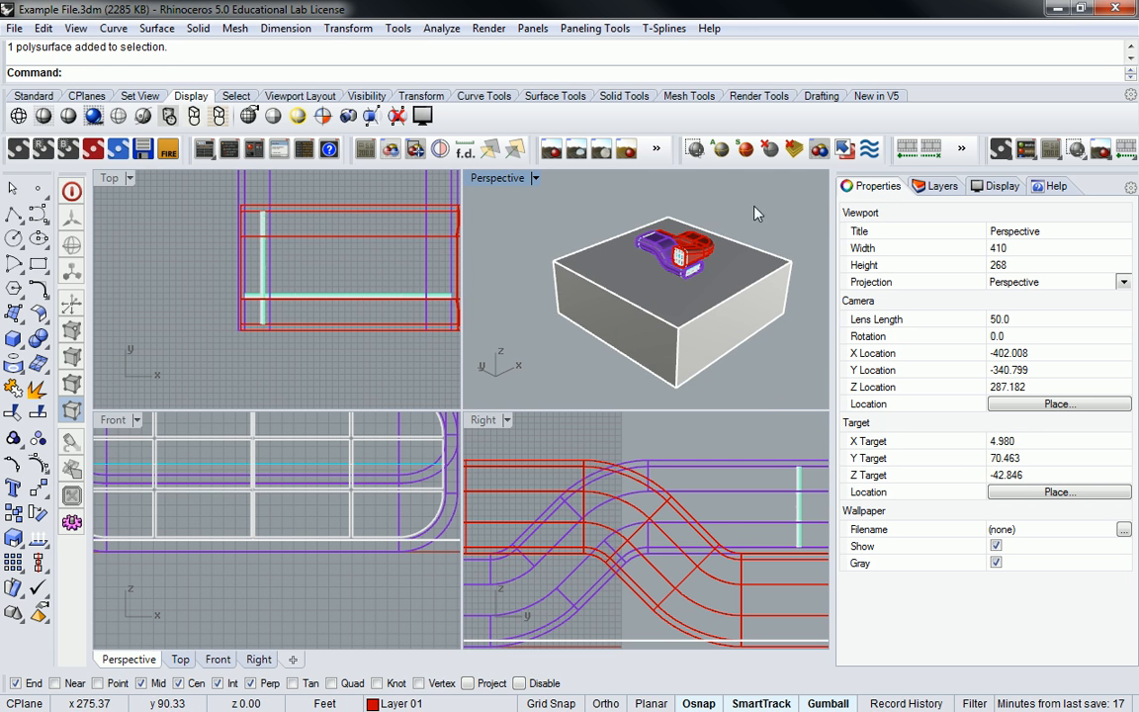
Copy the entire model, base block included, straight along the X axis to the empty space beside the original.
{"action": "key", "text": "ctrl+a"}
{"action": "scroll", "coordinate": [379, 257], "scroll_direction": "down", "scroll_amount": 12}
{"action": "right_click_drag", "start_coordinate": [377, 257], "coordinate": [282, 280]}
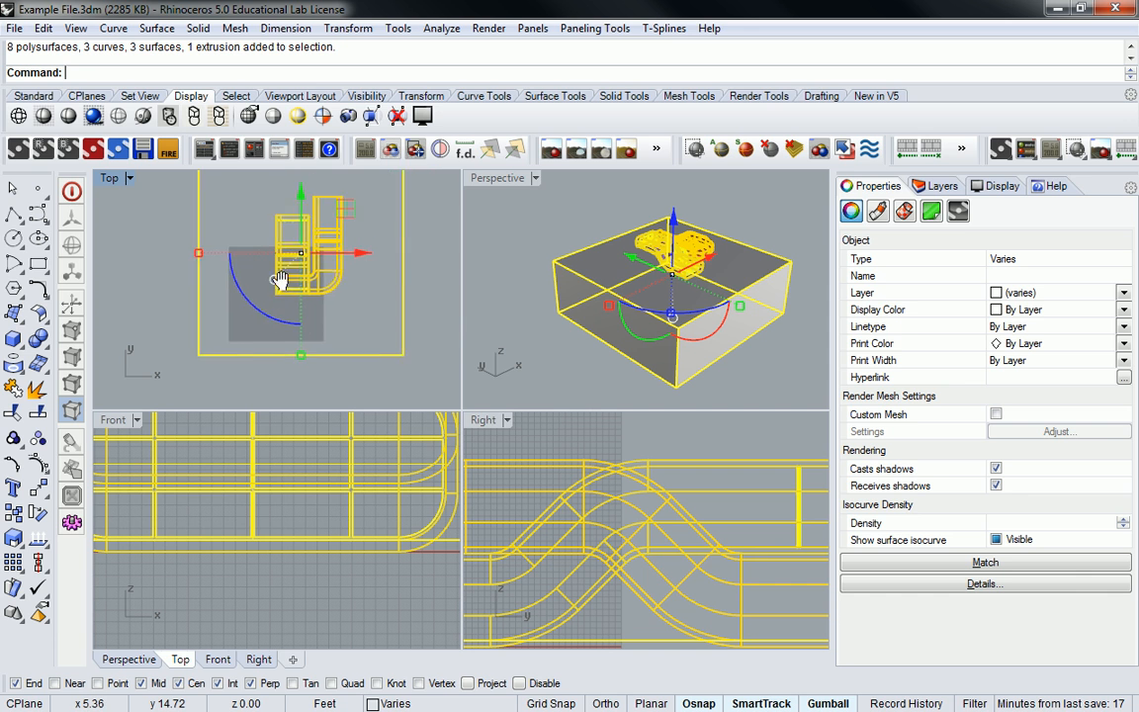
{"action": "scroll", "coordinate": [282, 281], "scroll_direction": "down", "scroll_amount": 3}
{"action": "type", "text": "Co"}
{"action": "key", "text": "Escape"}
{"action": "type", "text": "Co"}
{"action": "key", "text": "Return"}
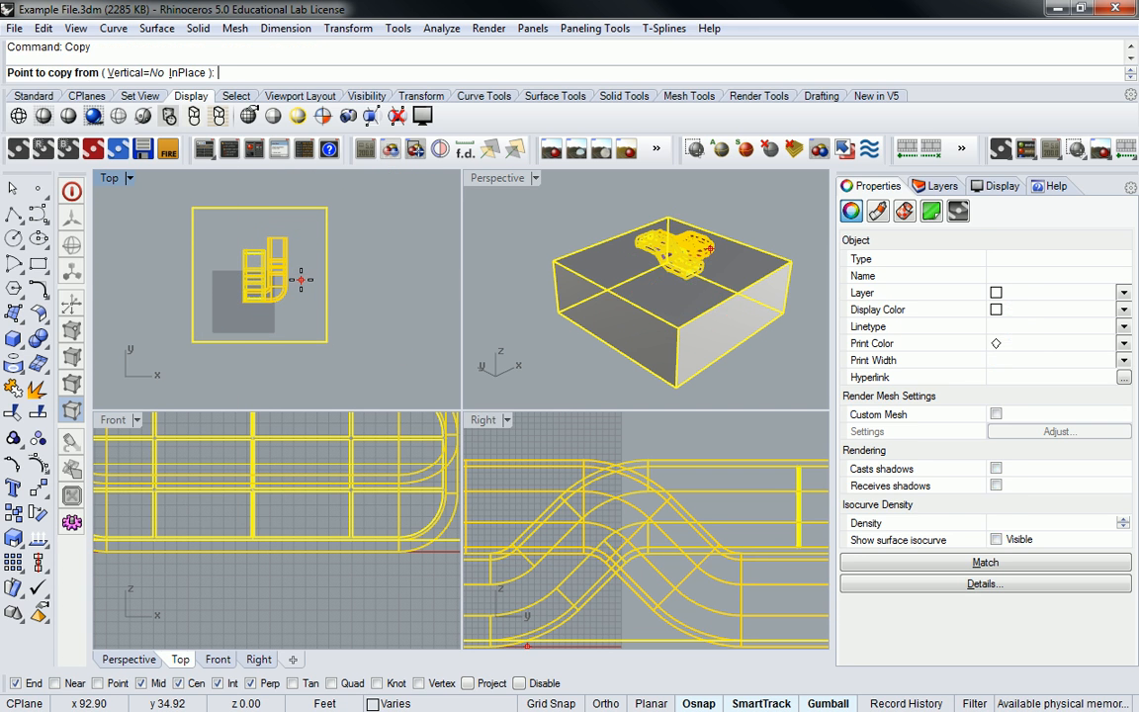
{"action": "left_click", "coordinate": [252, 274]}
{"action": "right_click_drag", "start_coordinate": [400, 272], "coordinate": [281, 254], "text": "shift"}
{"action": "left_click", "coordinate": [339, 275], "text": "shift"}
{"action": "right_click", "coordinate": [339, 276]}
{"action": "left_click", "coordinate": [305, 246]}
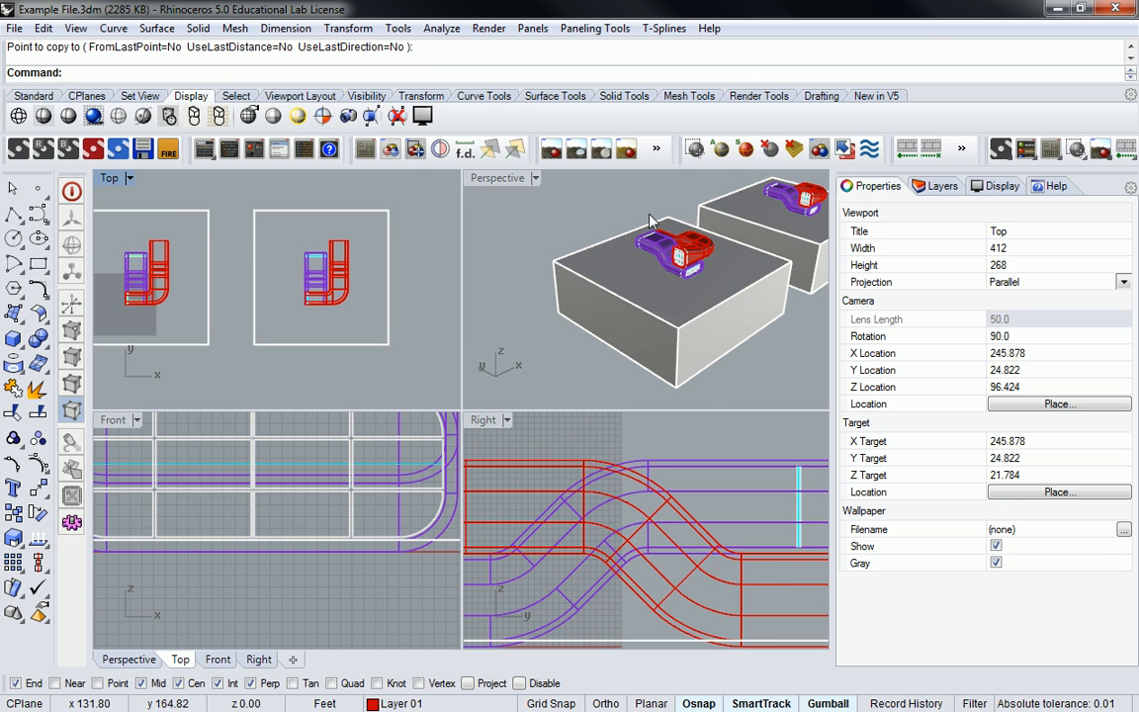
Examine the copied building's window openings and tube ends in perspective from several sides.
{"action": "left_click", "coordinate": [388, 259]}
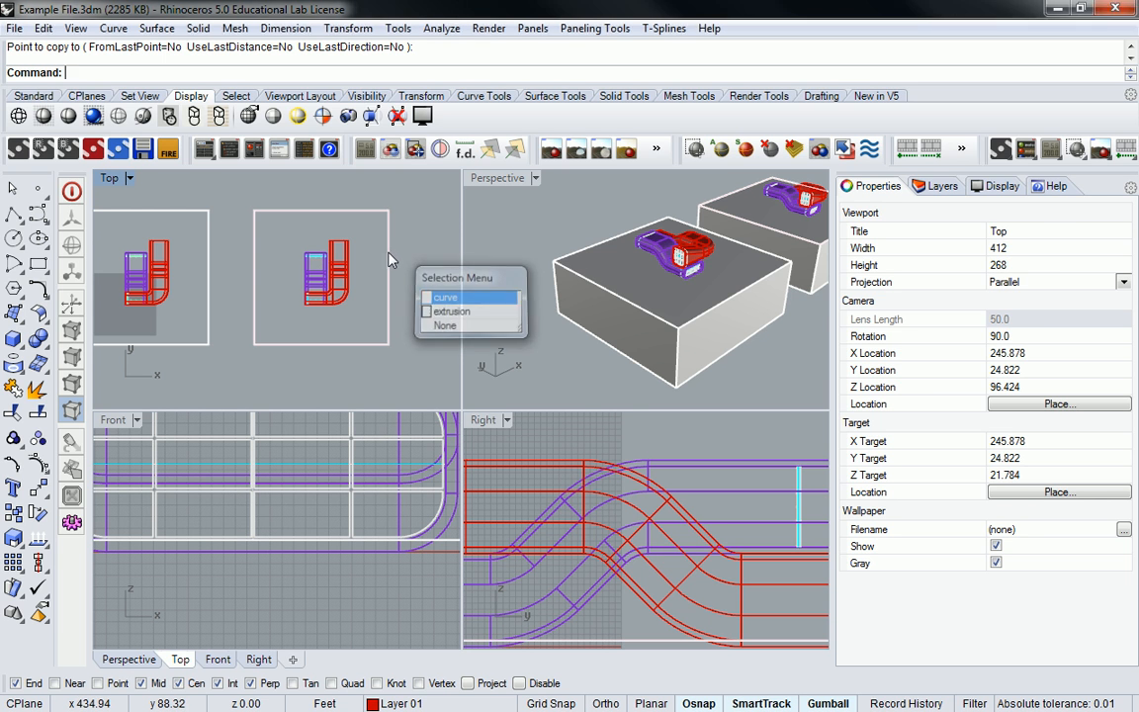
{"action": "left_click", "coordinate": [440, 299]}
{"action": "right_click_drag", "start_coordinate": [633, 286], "coordinate": [522, 288]}
{"action": "left_click", "coordinate": [695, 210]}
{"action": "right_click_drag", "start_coordinate": [695, 210], "coordinate": [622, 249]}
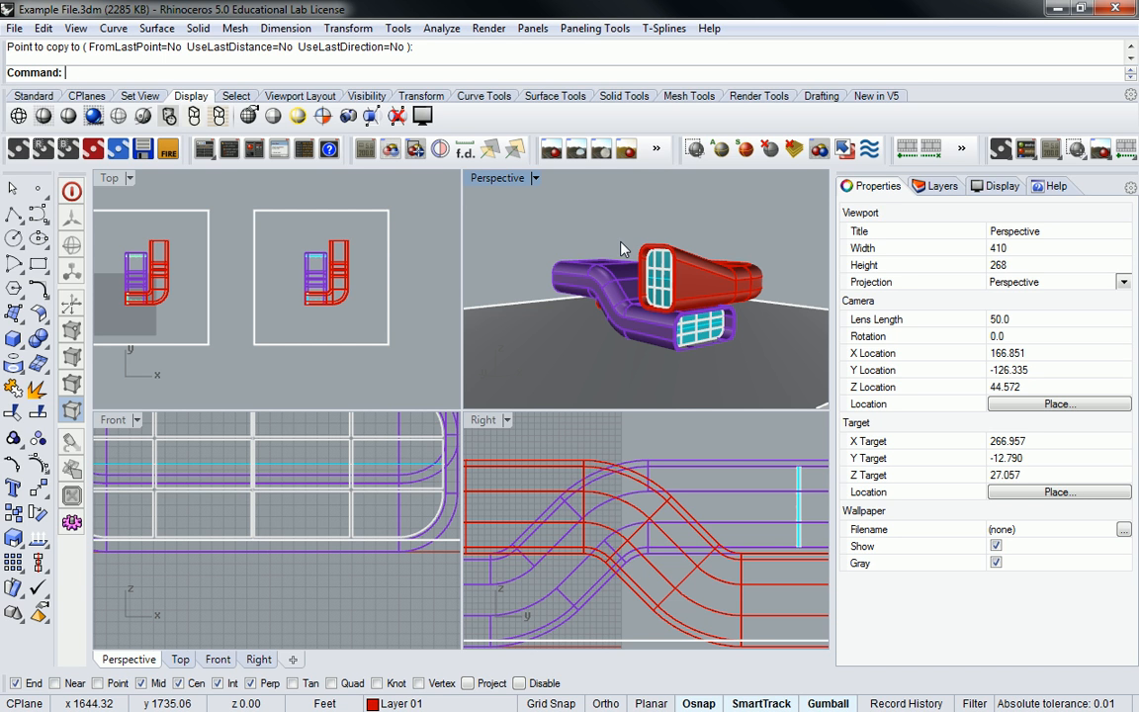
{"action": "scroll", "coordinate": [692, 316], "scroll_direction": "up", "scroll_amount": 5}
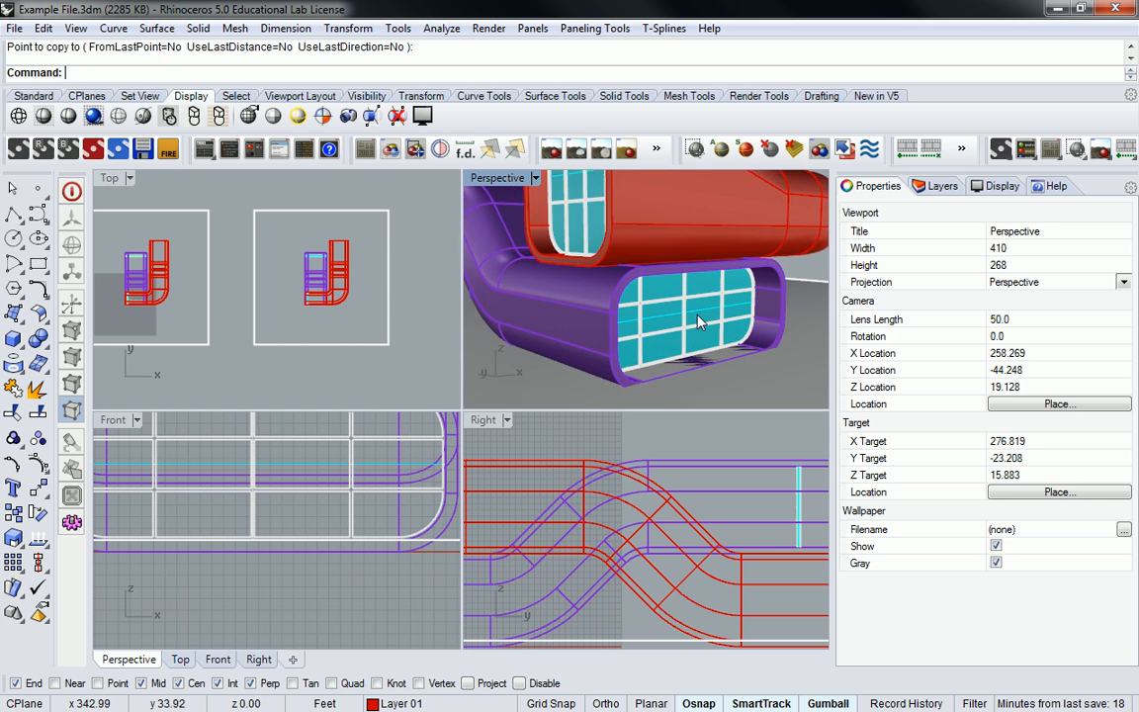
{"action": "scroll", "coordinate": [698, 321], "scroll_direction": "down", "scroll_amount": 2}
{"action": "scroll", "coordinate": [642, 308], "scroll_direction": "down", "scroll_amount": 4}
{"action": "right_click_drag", "start_coordinate": [518, 249], "coordinate": [687, 244]}
{"action": "scroll", "coordinate": [691, 247], "scroll_direction": "down", "scroll_amount": 6}
{"action": "right_click_drag", "start_coordinate": [593, 254], "coordinate": [614, 257]}
{"action": "scroll", "coordinate": [611, 257], "scroll_direction": "up", "scroll_amount": 8}
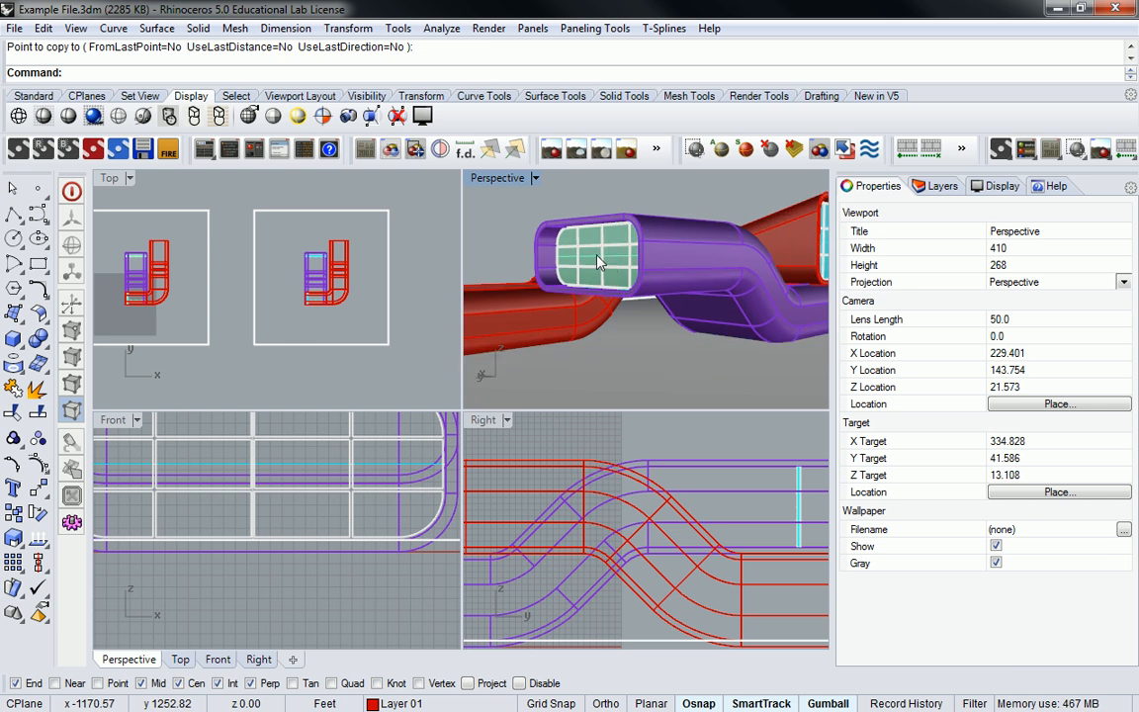
{"action": "scroll", "coordinate": [597, 261], "scroll_direction": "up", "scroll_amount": 2}
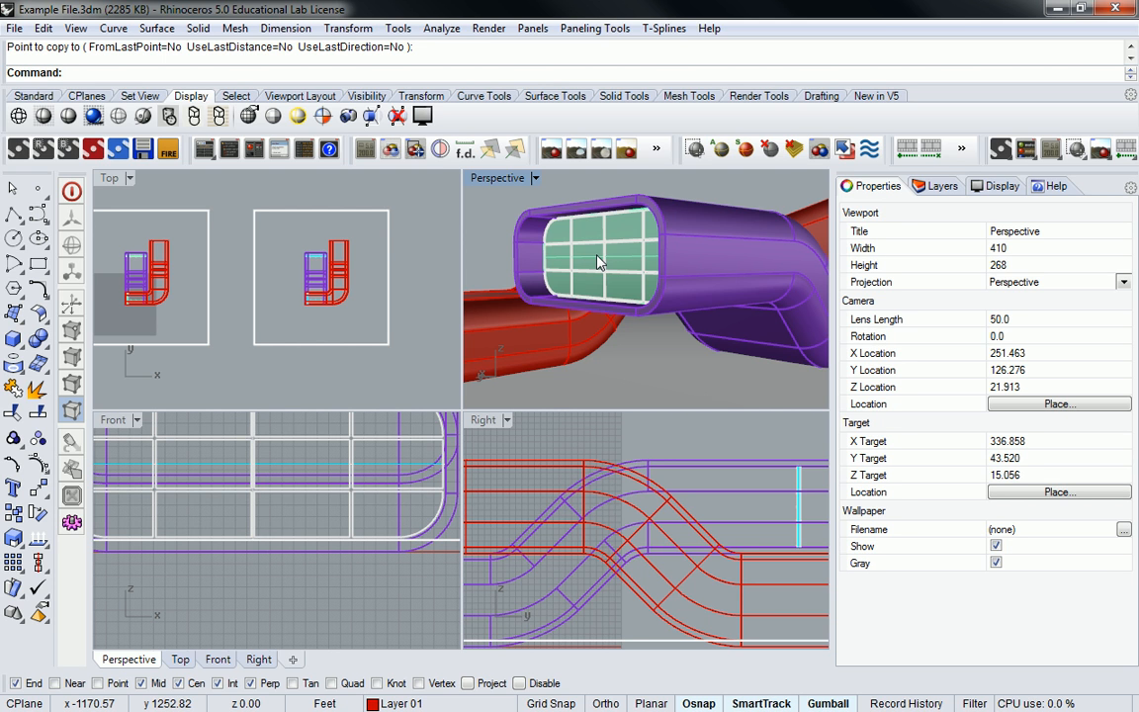
{"action": "scroll", "coordinate": [598, 262], "scroll_direction": "down", "scroll_amount": 5}
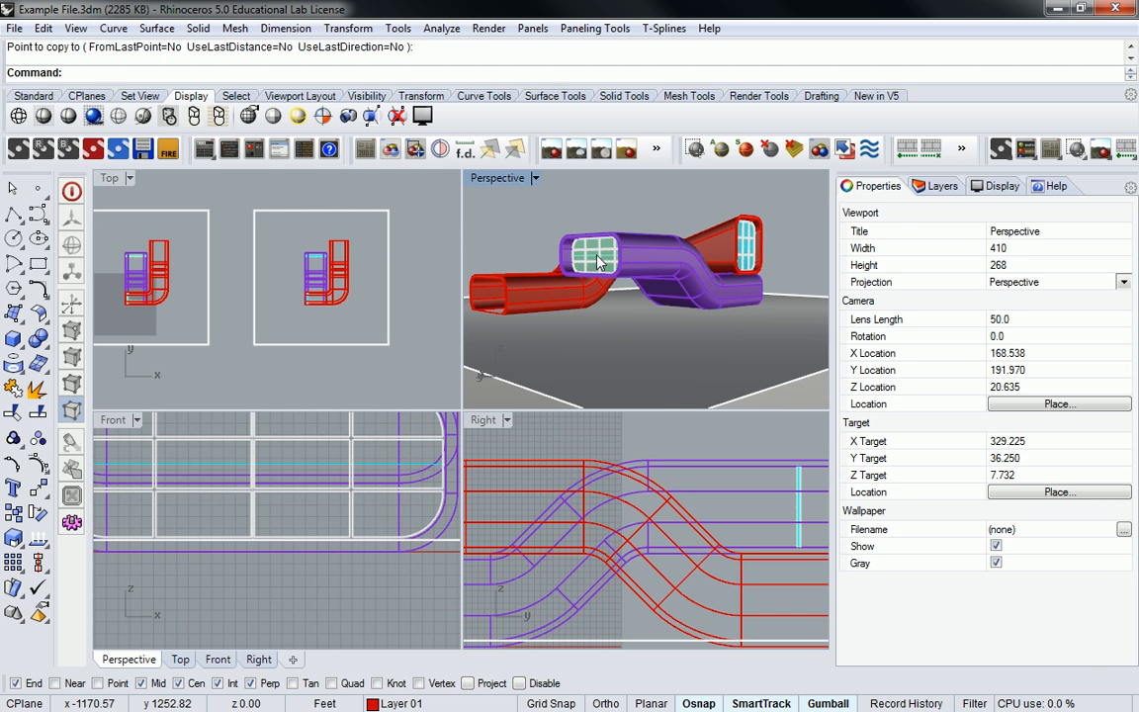
{"action": "right_click_drag", "start_coordinate": [541, 188], "coordinate": [599, 258]}
Measure the height of the copied building's red lower volume from the bottom to the top corner of its end in the Right view.
{"action": "left_click_drag", "start_coordinate": [681, 187], "coordinate": [536, 364]}
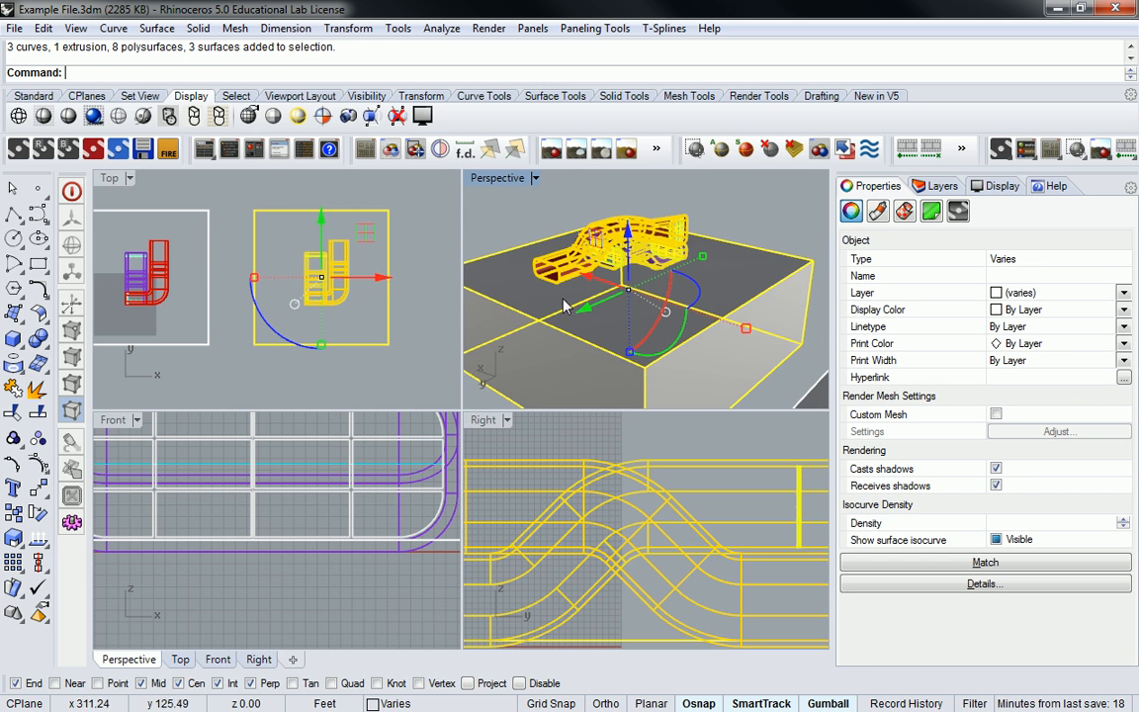
{"action": "scroll", "coordinate": [566, 306], "scroll_direction": "up", "scroll_amount": 10}
{"action": "right_click_drag", "start_coordinate": [647, 264], "coordinate": [593, 252]}
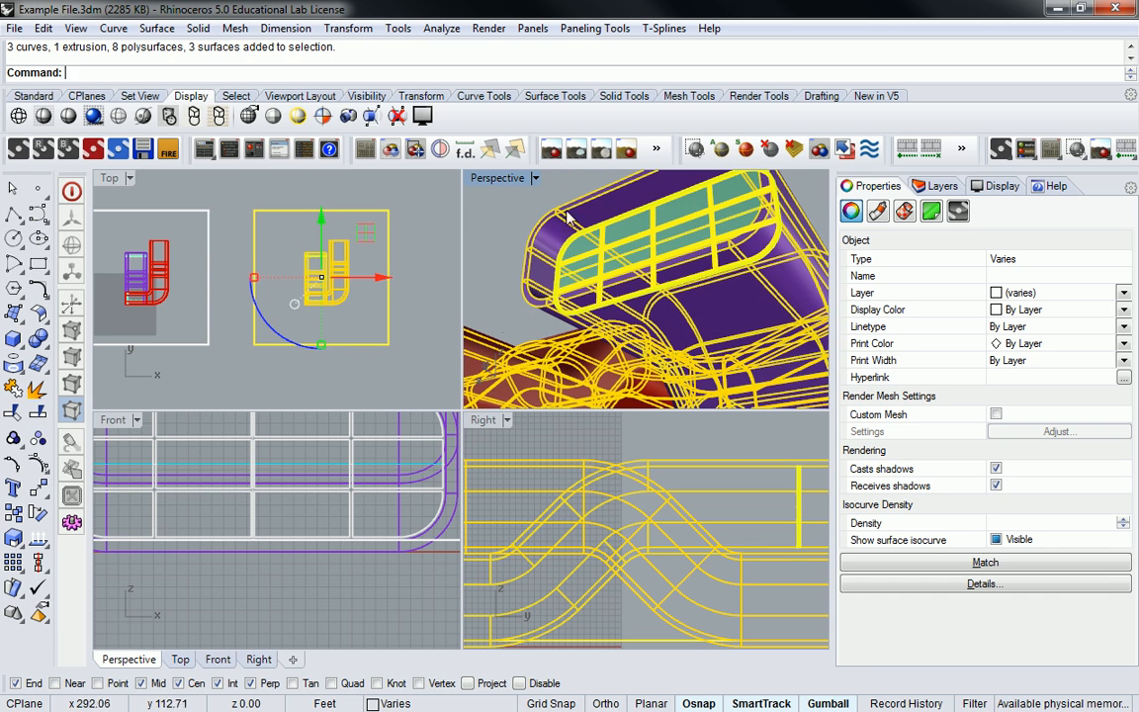
{"action": "scroll", "coordinate": [432, 464], "scroll_direction": "down", "scroll_amount": 3}
{"action": "scroll", "coordinate": [565, 483], "scroll_direction": "down", "scroll_amount": 5}
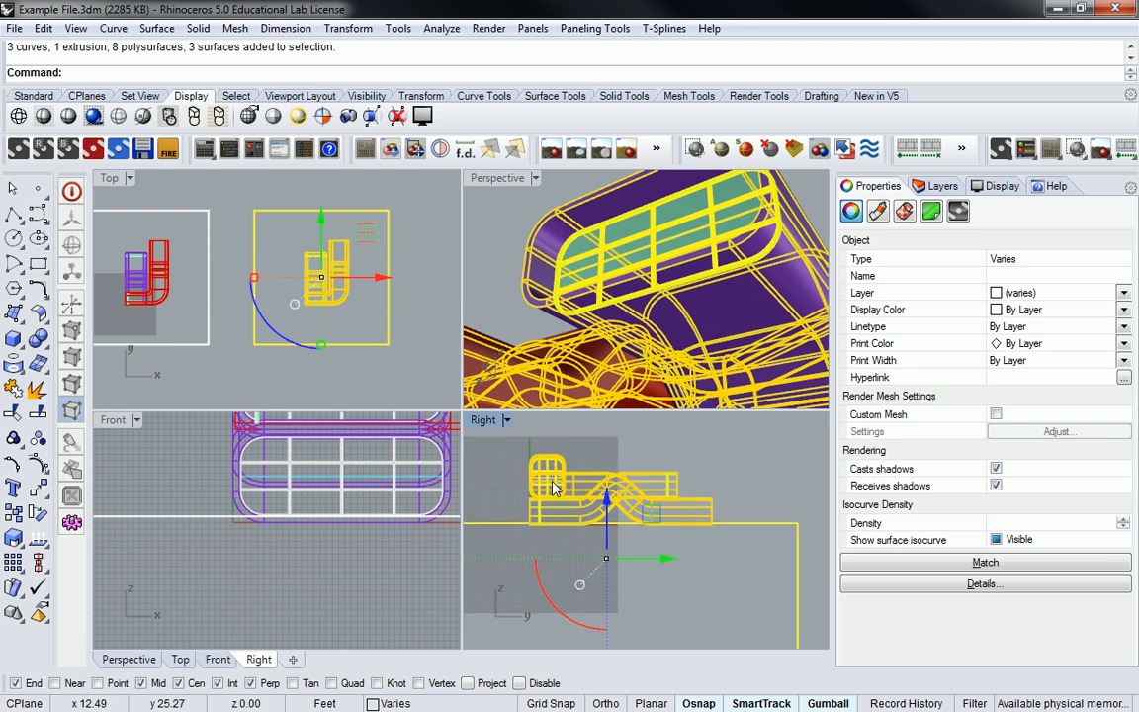
{"action": "scroll", "coordinate": [553, 486], "scroll_direction": "up", "scroll_amount": 6}
{"action": "scroll", "coordinate": [638, 532], "scroll_direction": "up", "scroll_amount": 3}
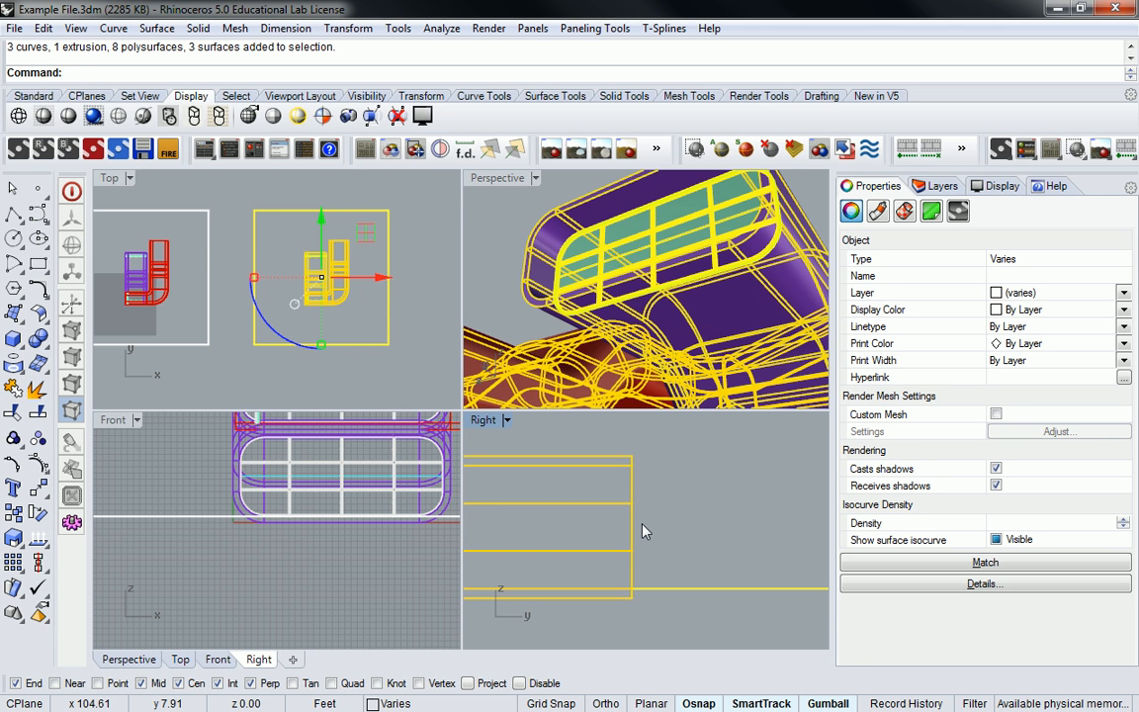
{"action": "left_click", "coordinate": [642, 531]}
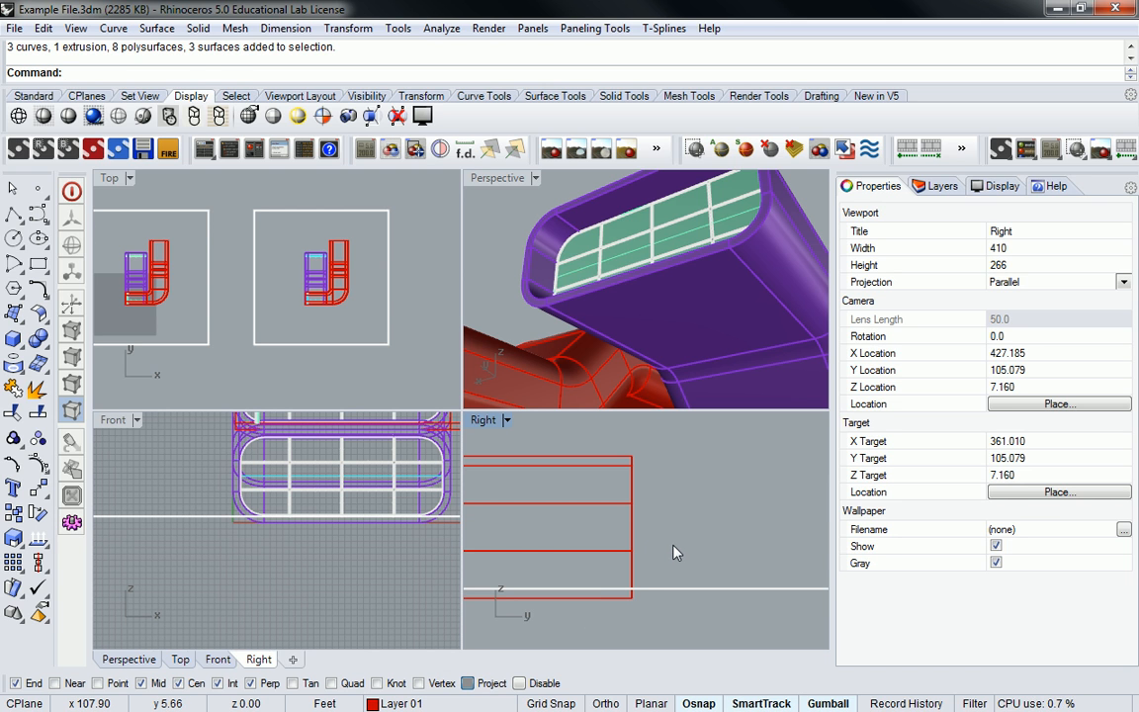
{"action": "type", "text": "Distance"}
{"action": "key", "text": "Return"}
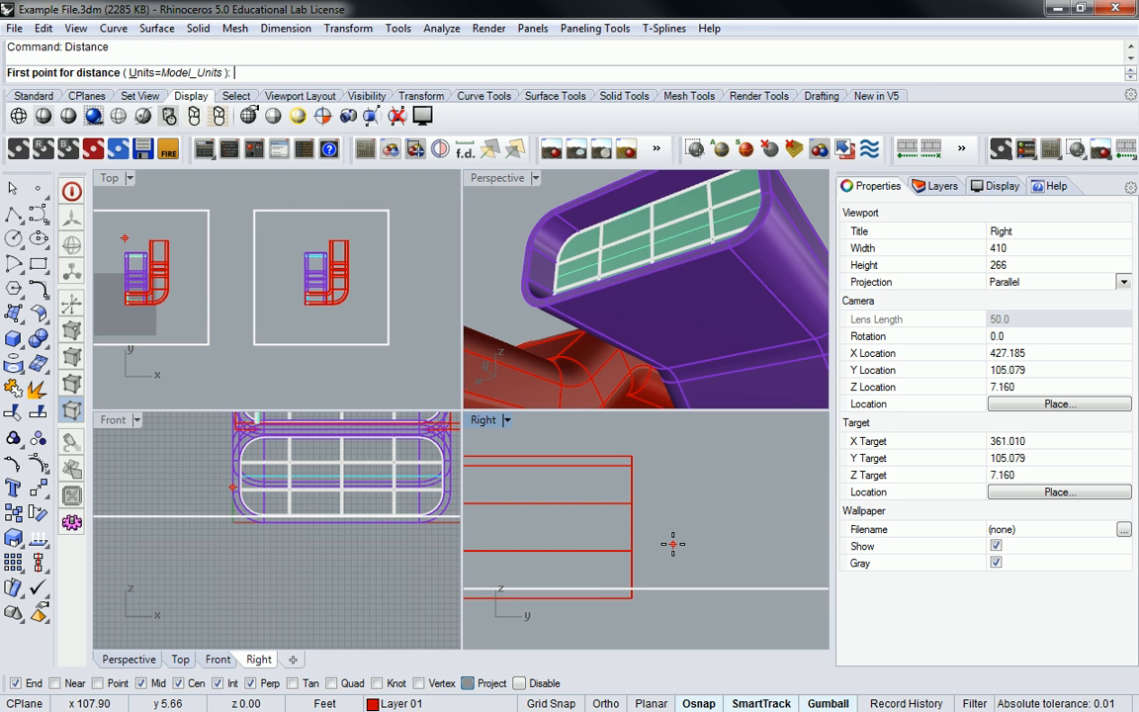
{"action": "left_click", "coordinate": [631, 596]}
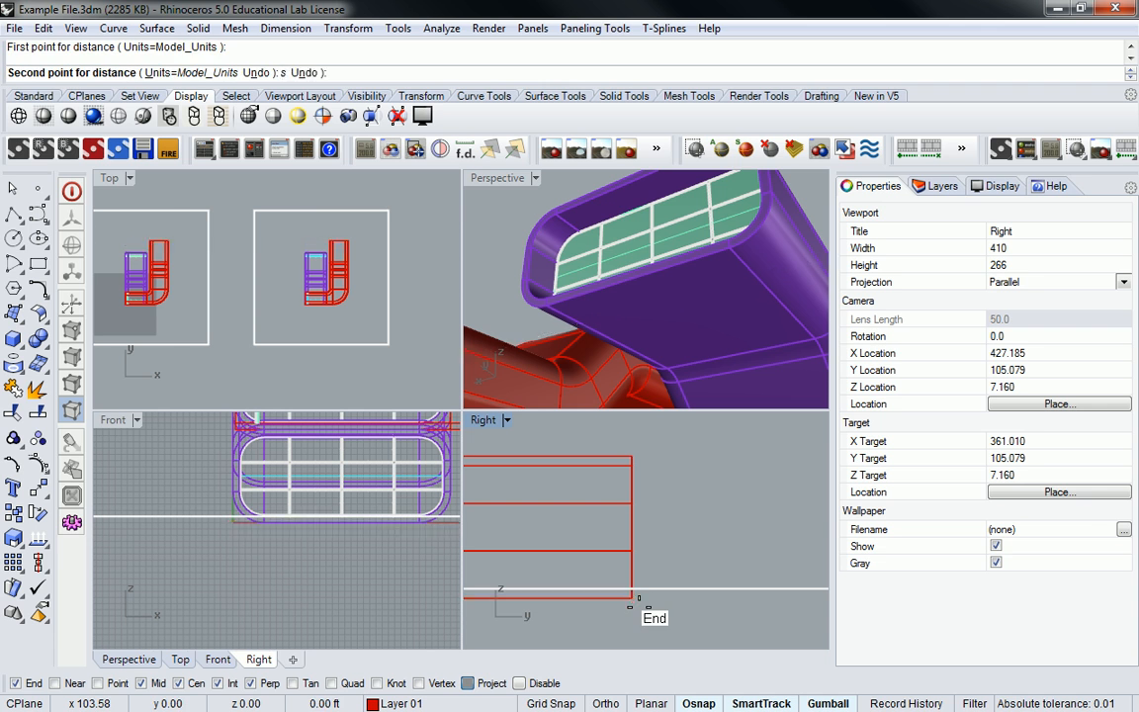
{"action": "left_click", "coordinate": [632, 456]}
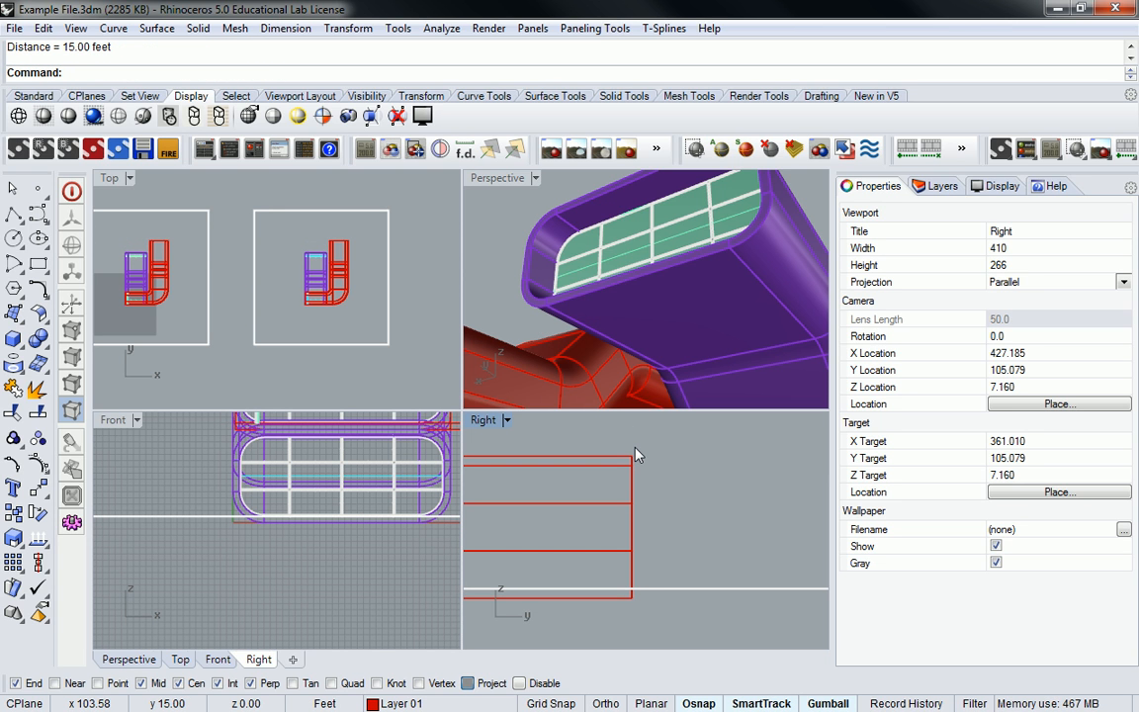
Select the whole copied building together with its base block.
{"action": "scroll", "coordinate": [638, 457], "scroll_direction": "down", "scroll_amount": 5}
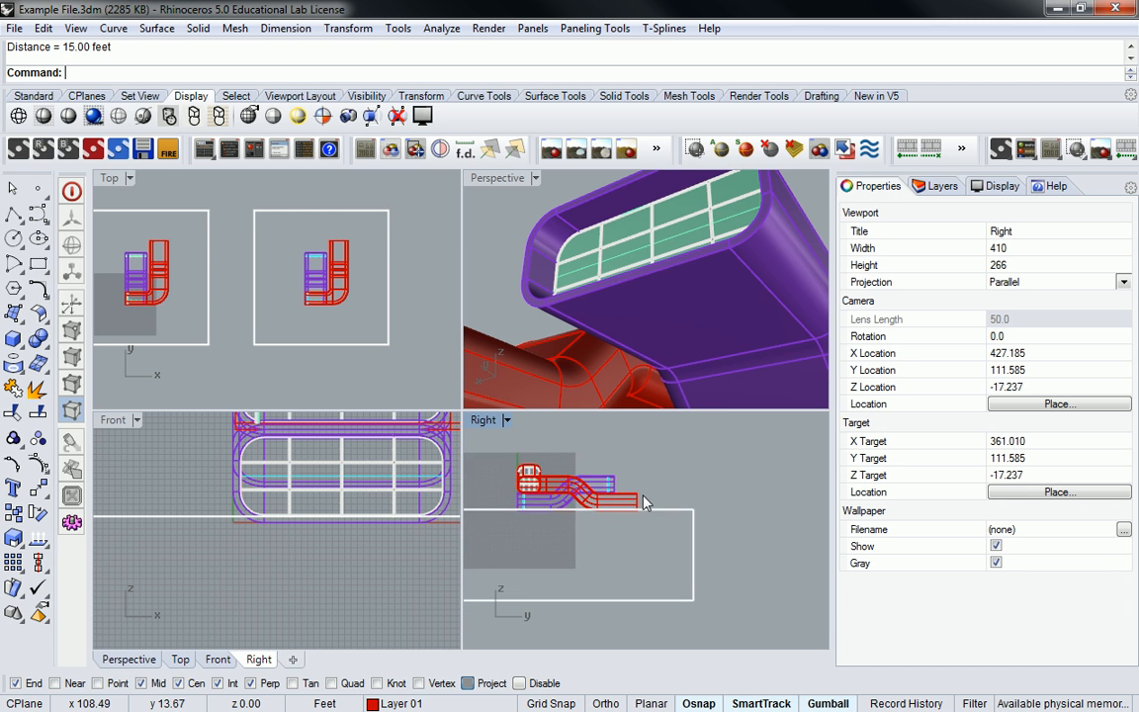
{"action": "scroll", "coordinate": [643, 495], "scroll_direction": "down", "scroll_amount": 2}
{"action": "right_click_drag", "start_coordinate": [643, 495], "coordinate": [675, 497]}
{"action": "mouse_move", "coordinate": [746, 432]}
{"action": "left_mouse_down"}
{"action": "mouse_move", "coordinate": [637, 514]}
{"action": "mouse_move", "coordinate": [496, 591]}
{"action": "mouse_move", "coordinate": [685, 490]}
{"action": "mouse_move", "coordinate": [737, 441]}
{"action": "left_mouse_up"}
{"action": "left_click_drag", "start_coordinate": [399, 188], "coordinate": [255, 379]}
{"action": "scroll", "coordinate": [697, 478], "scroll_direction": "up", "scroll_amount": 5}
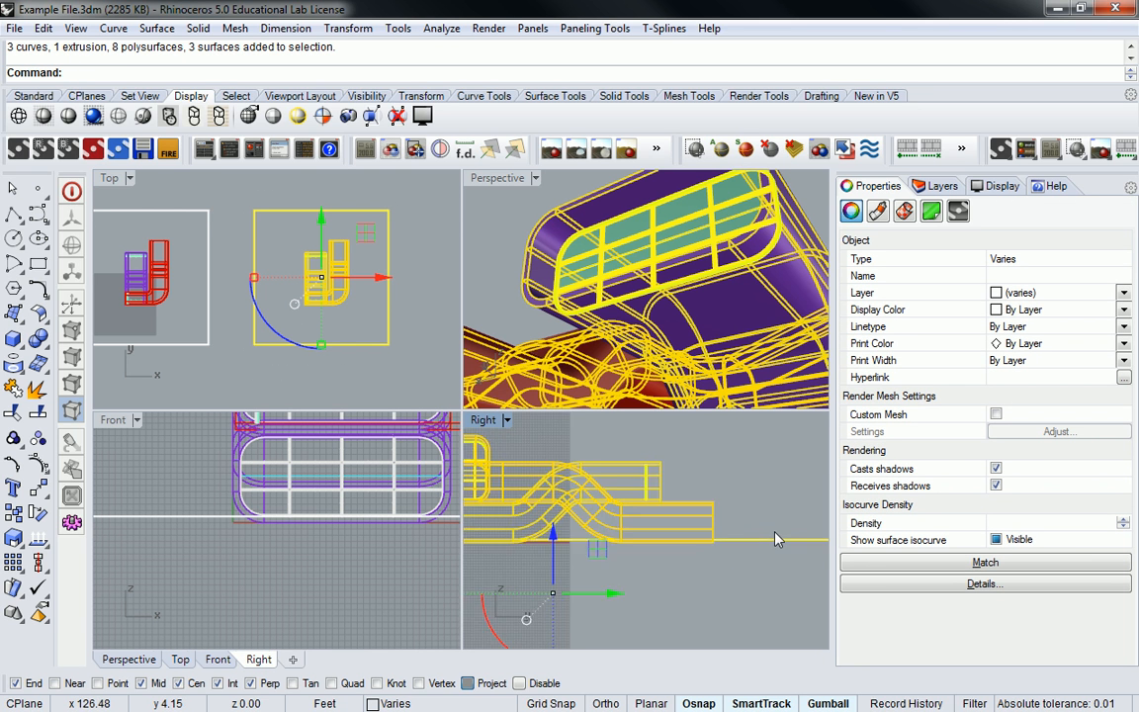
Try to scale the copied model from the red volume's bottom end corner, using its height as reference and 1 as the target length.
{"action": "type", "text": "Scale"}
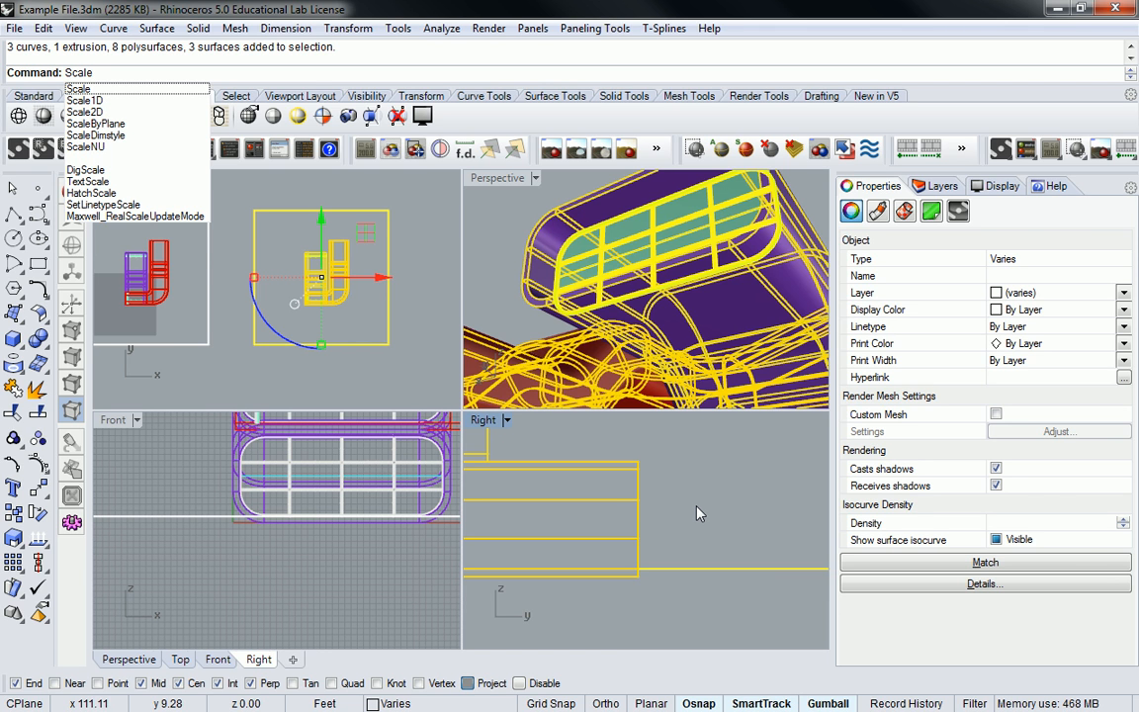
{"action": "key", "text": "Return"}
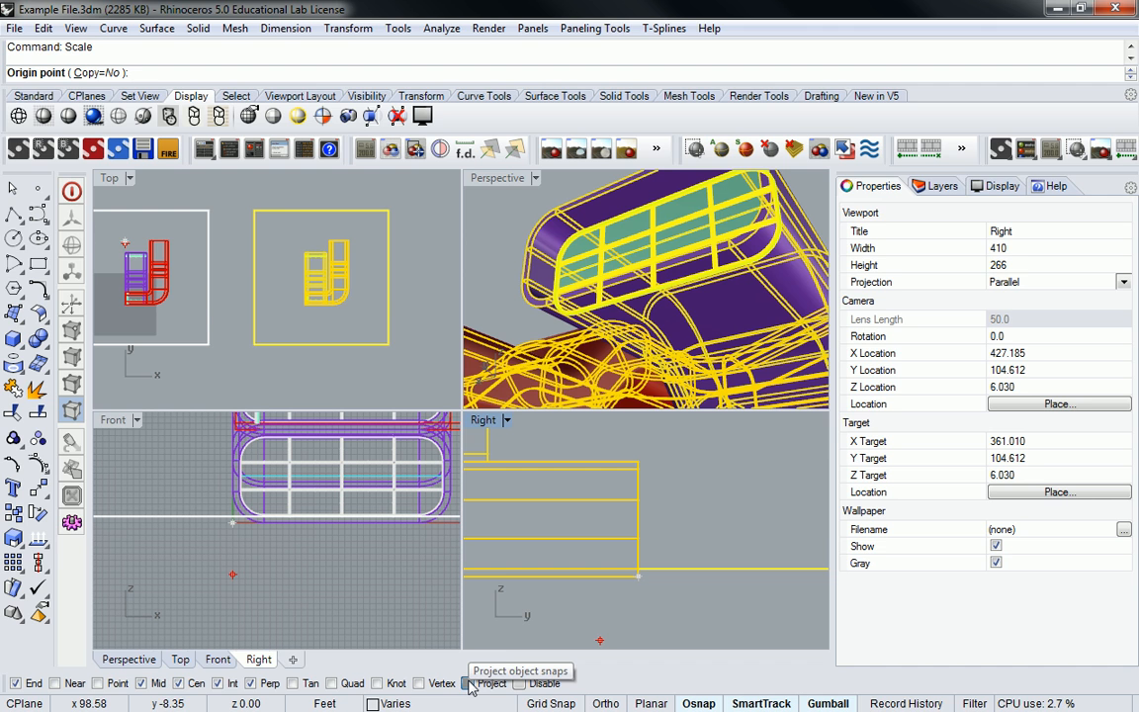
{"action": "left_click", "coordinate": [628, 585]}
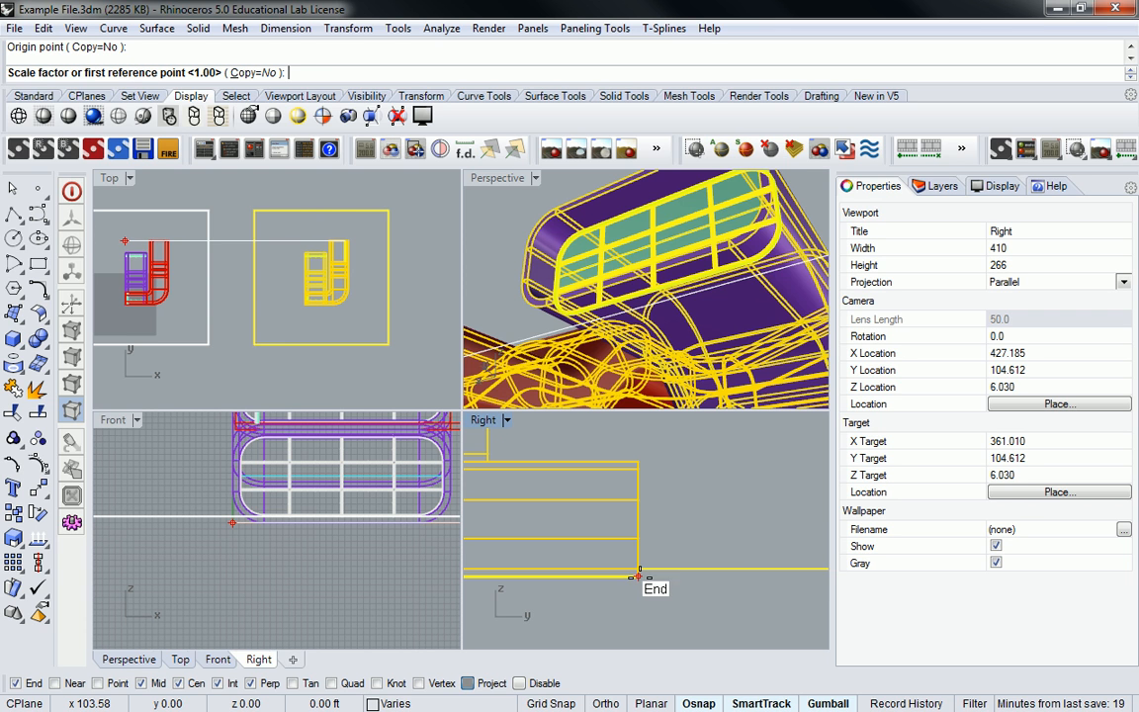
{"action": "left_click", "coordinate": [637, 457]}
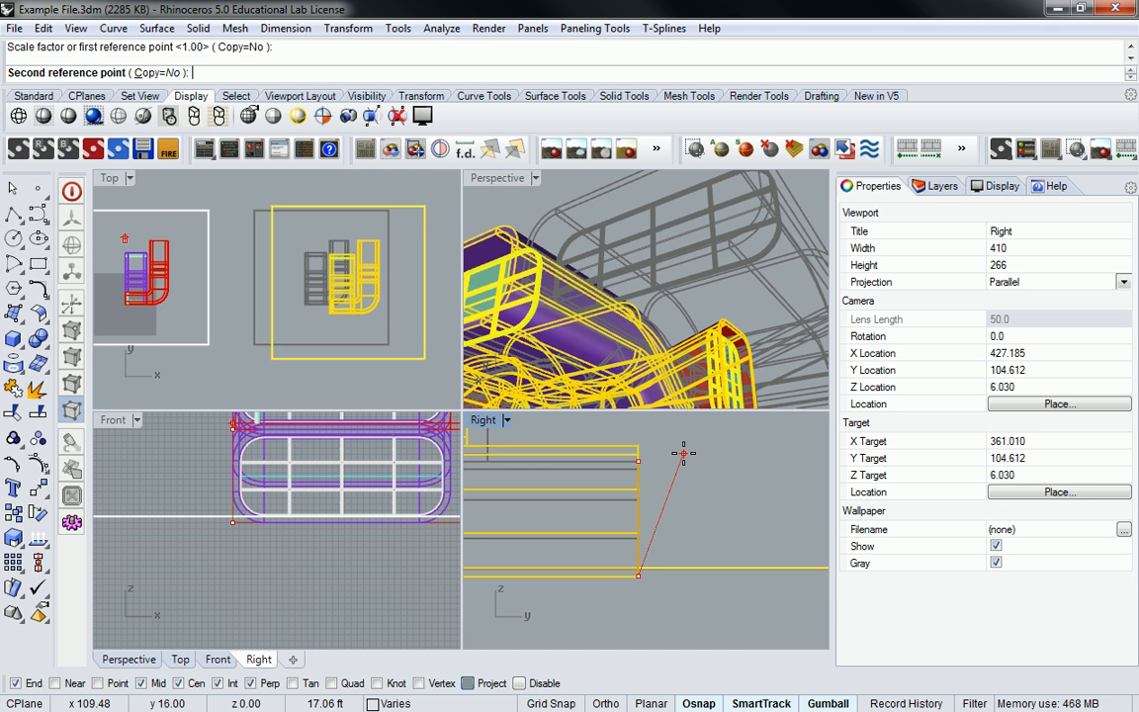
{"action": "type", "text": "1"}
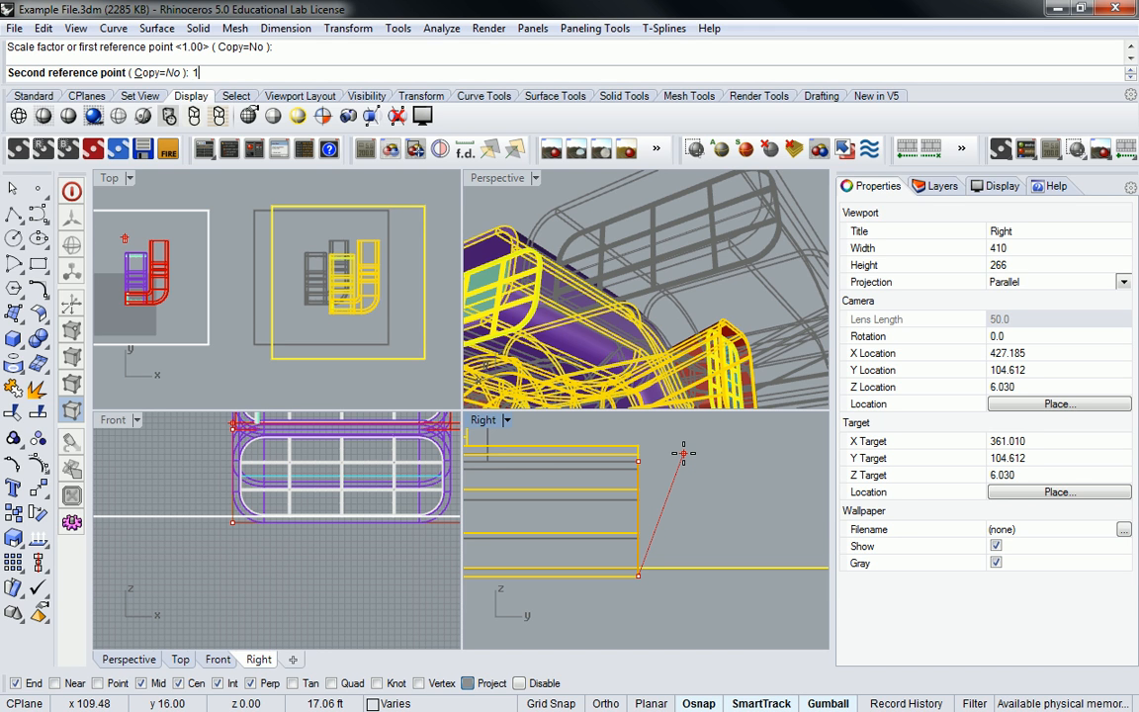
{"action": "key", "text": "Return"}
{"action": "type", "text": "7"}
{"action": "key", "text": "ctrl+z"}
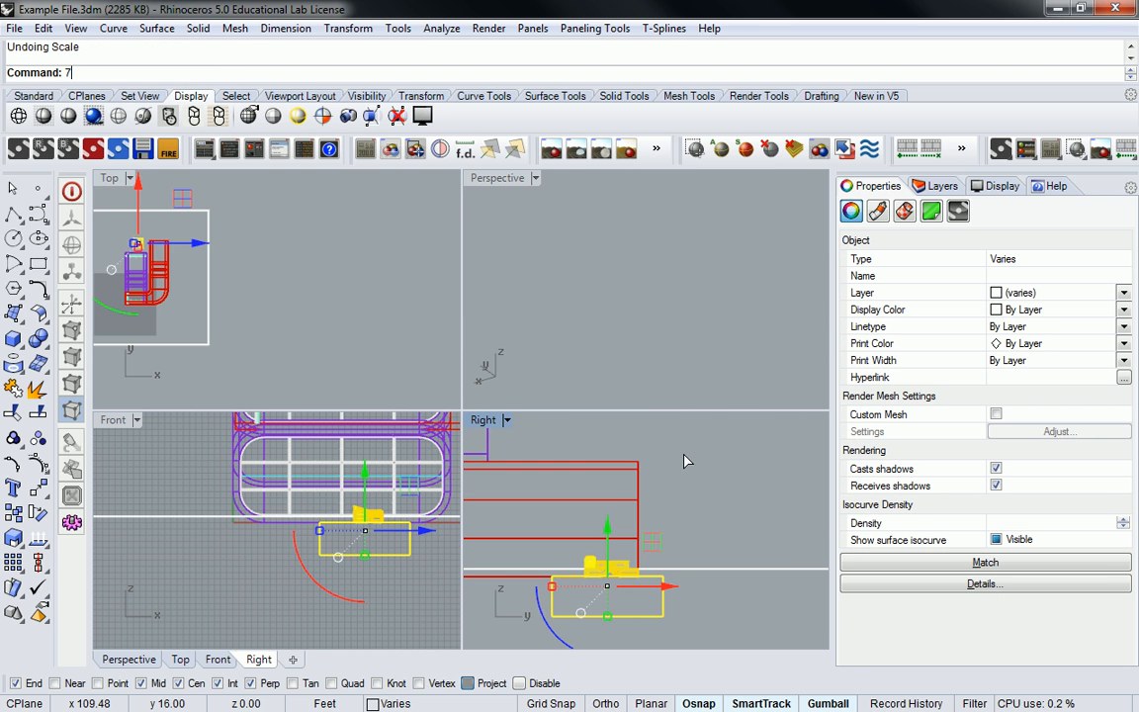
Scale the copied model from the red volume's bottom end corner so that the volume's height becomes 1.875 inches.
{"action": "type", "text": "Scale"}
{"action": "key", "text": "Return"}
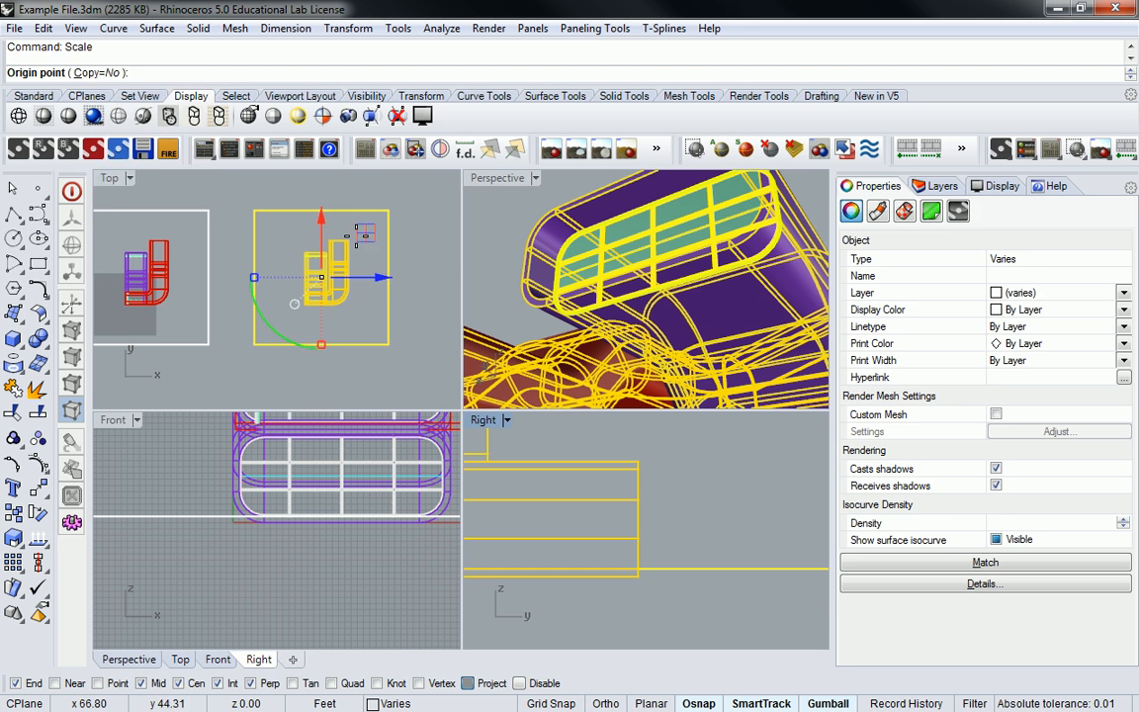
{"action": "left_click", "coordinate": [637, 575]}
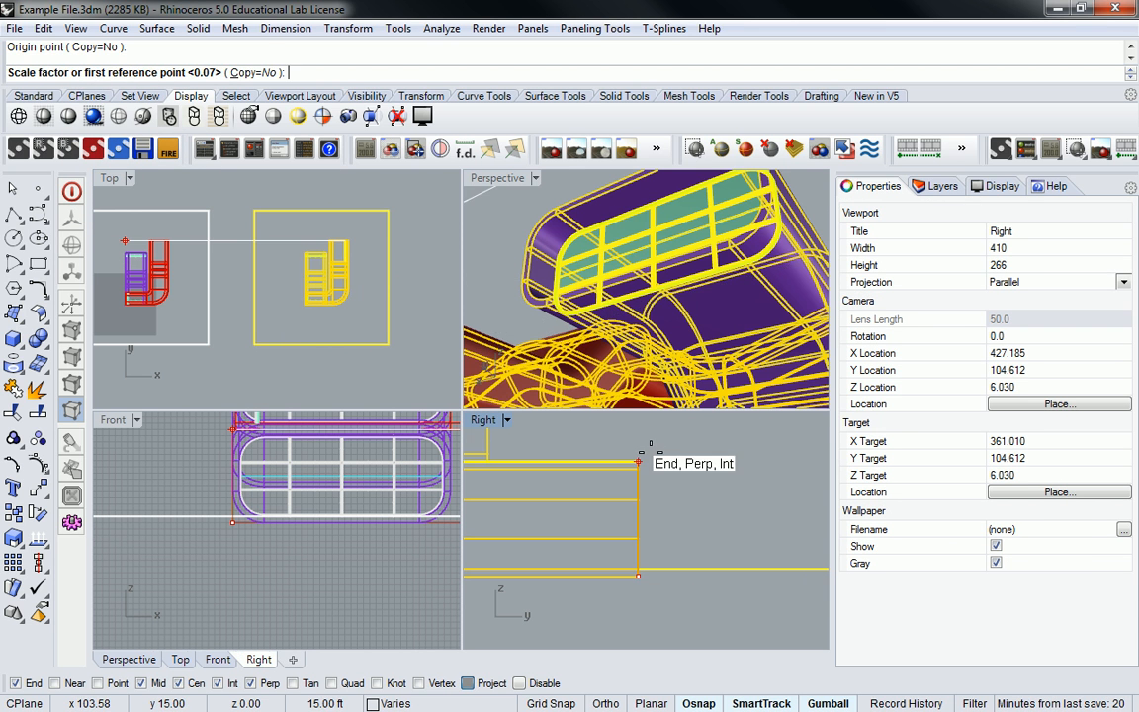
{"action": "left_click", "coordinate": [637, 462]}
{"action": "type", "text": "1.875"}
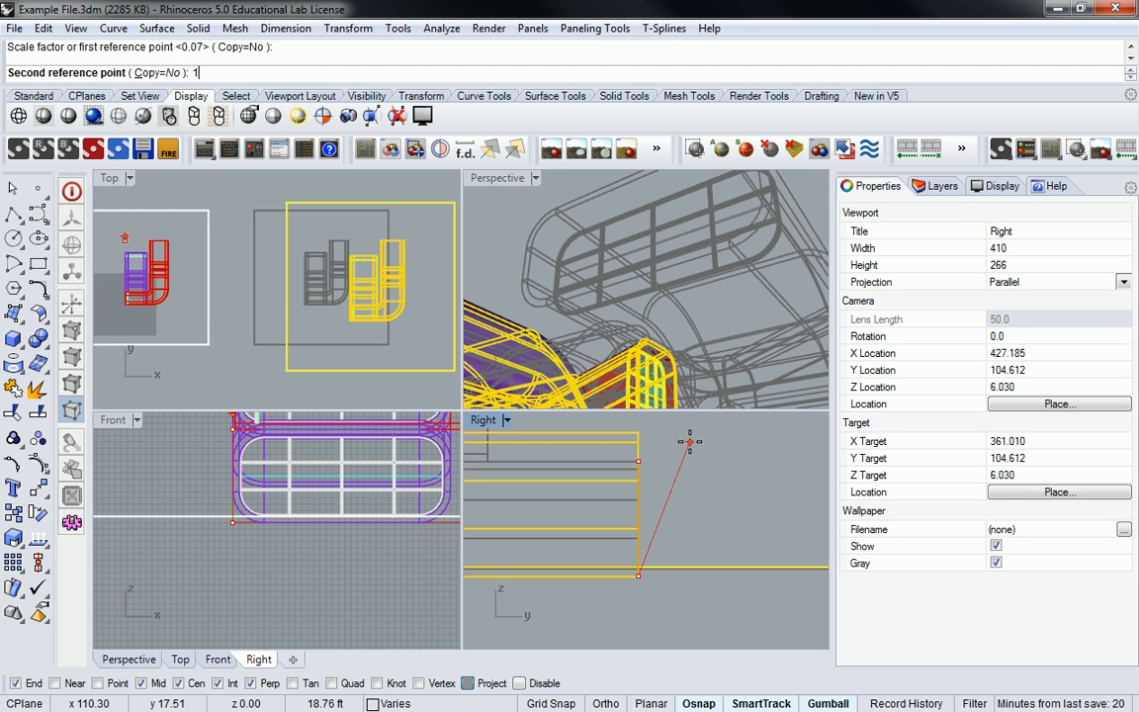
{"action": "type", "text": "'"}
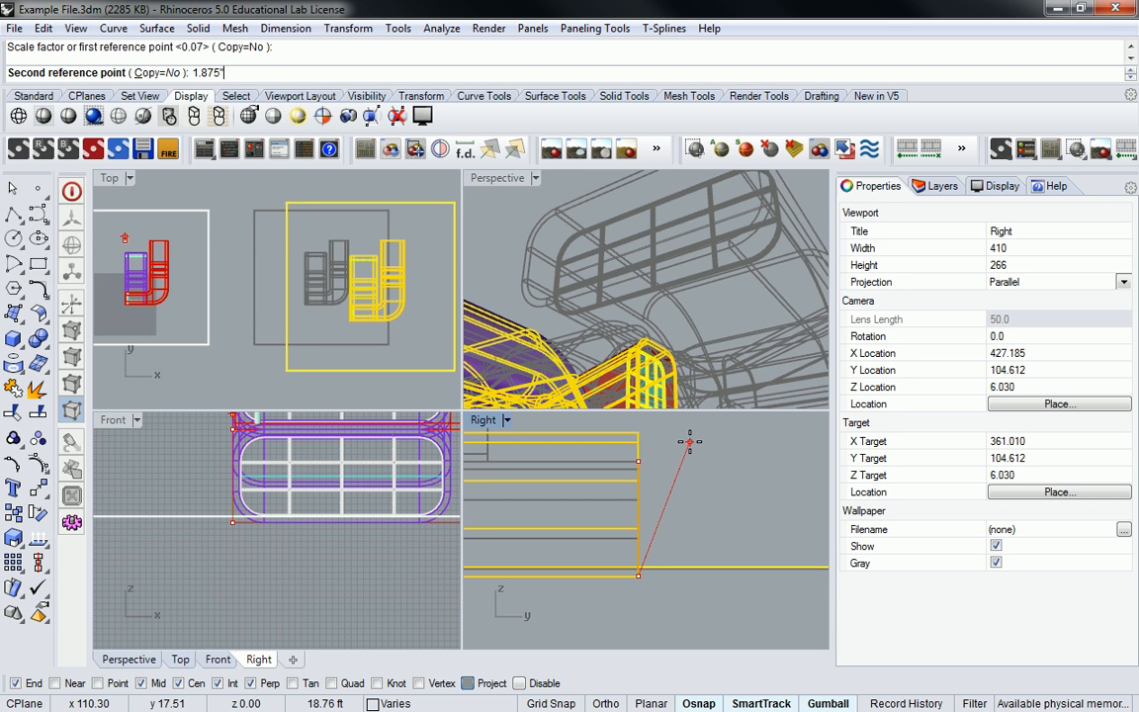
{"action": "key", "text": "Return"}
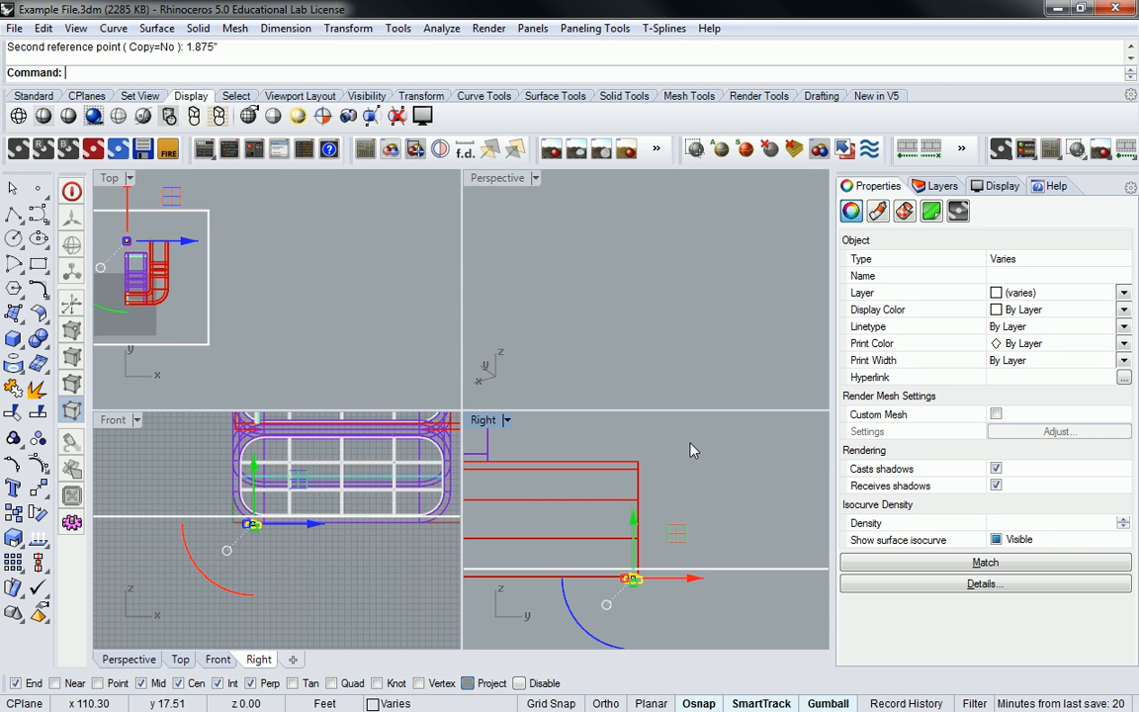
Undo the 1.875-inch scaling of the copied model.
{"action": "right_click_drag", "start_coordinate": [198, 236], "coordinate": [273, 274]}
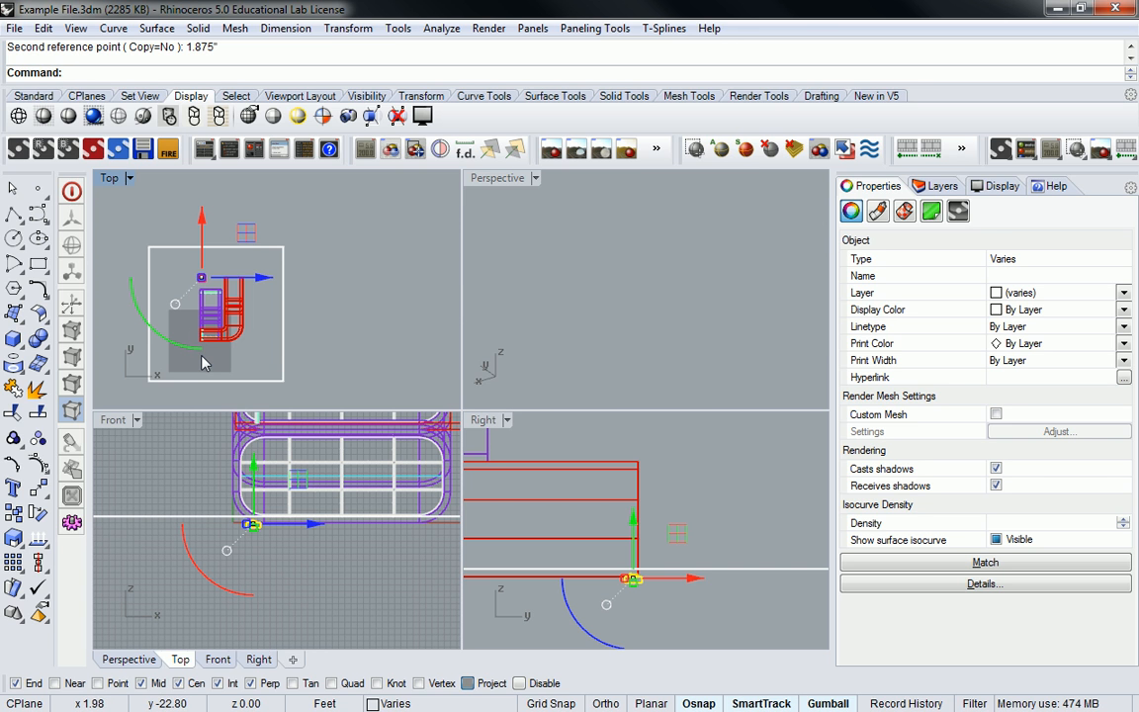
{"action": "key", "text": "ctrl+z"}
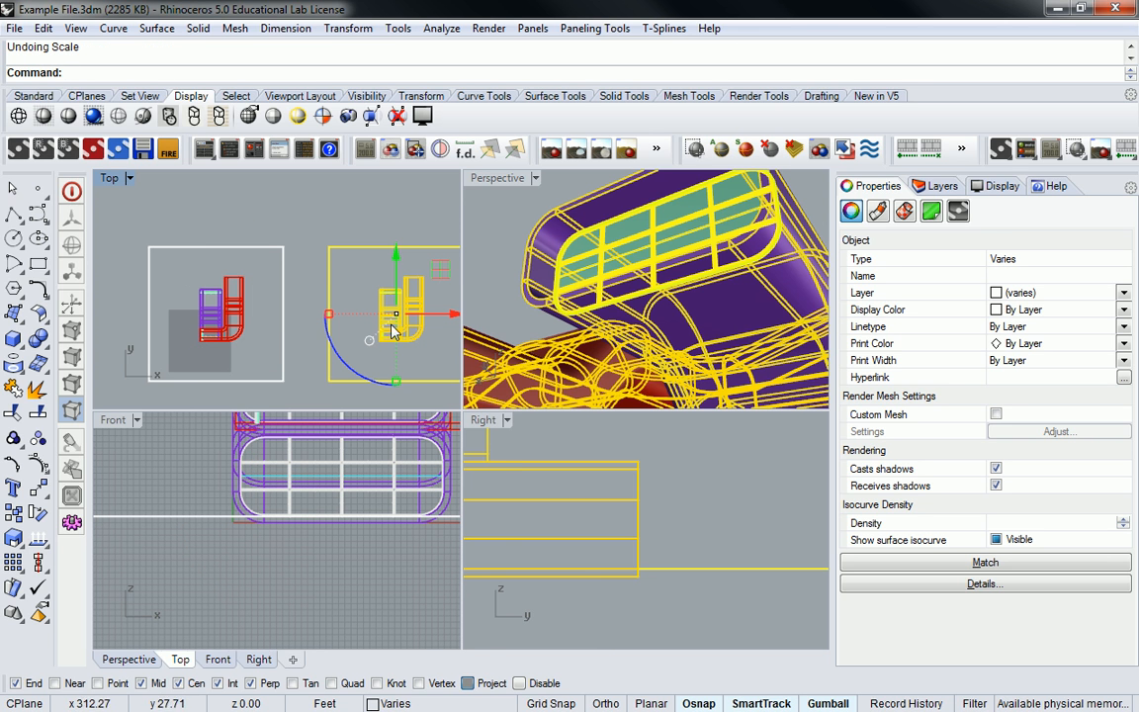
{"action": "right_click_drag", "start_coordinate": [684, 483], "coordinate": [646, 491]}
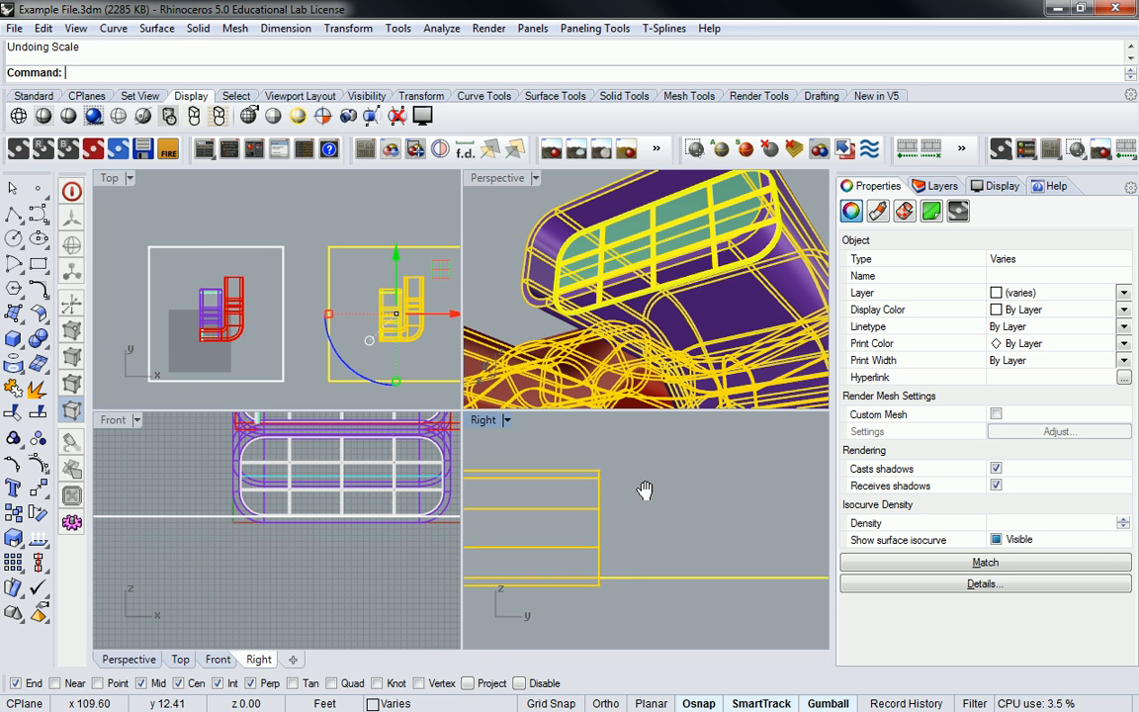
Scale the copied model from the purple volume's upper end corner so that the volume's height becomes 1.875 inches.
{"action": "right_click_drag", "start_coordinate": [613, 369], "coordinate": [630, 287]}
{"action": "right_click_drag", "start_coordinate": [574, 218], "coordinate": [626, 267]}
{"action": "type", "text": "Scale"}
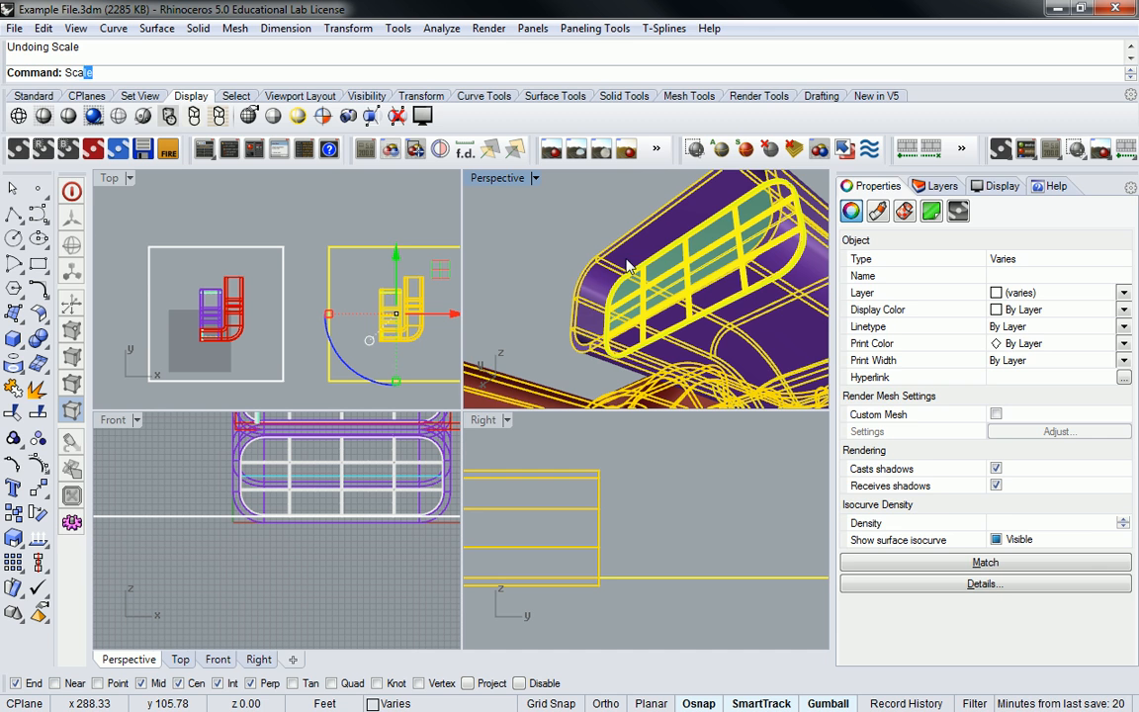
{"action": "key", "text": "Return"}
{"action": "scroll", "coordinate": [610, 263], "scroll_direction": "up", "scroll_amount": 2}
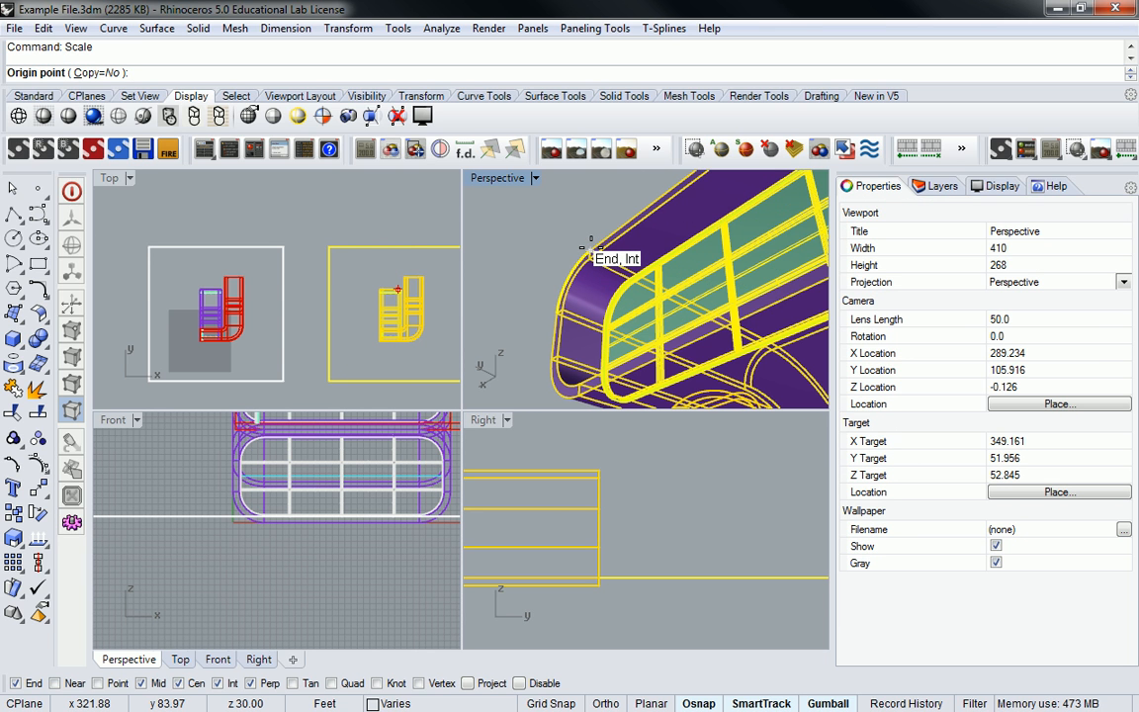
{"action": "left_click", "coordinate": [585, 247]}
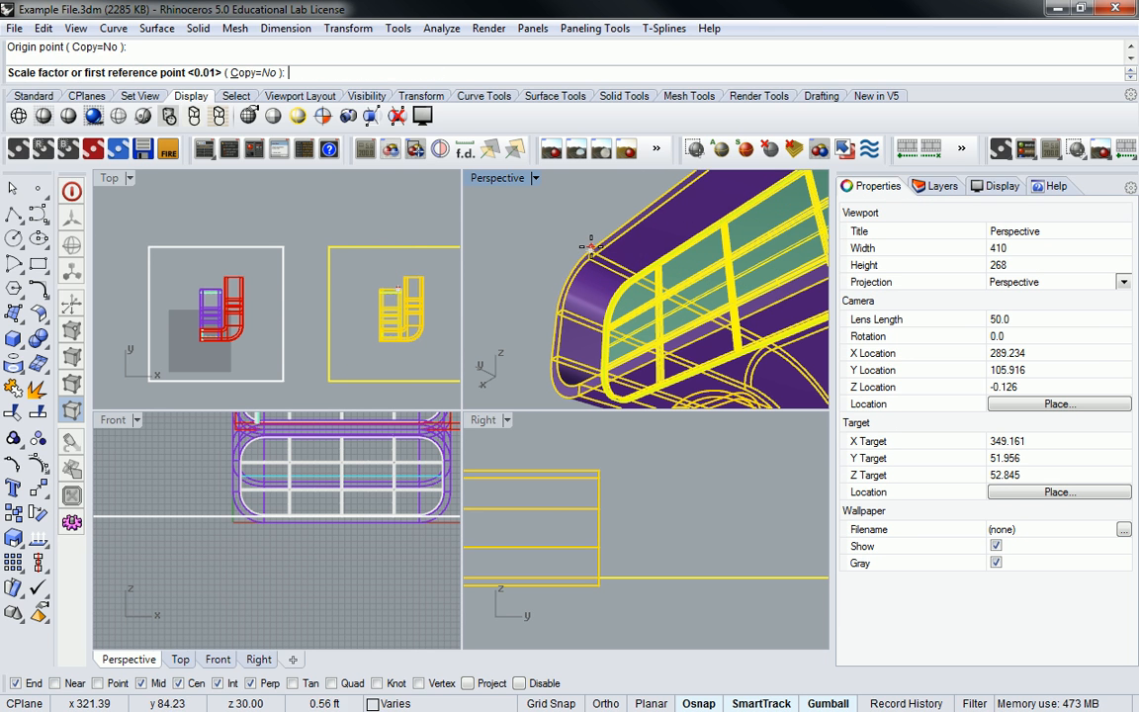
{"action": "left_click", "coordinate": [575, 393]}
{"action": "type", "text": "1.875"}
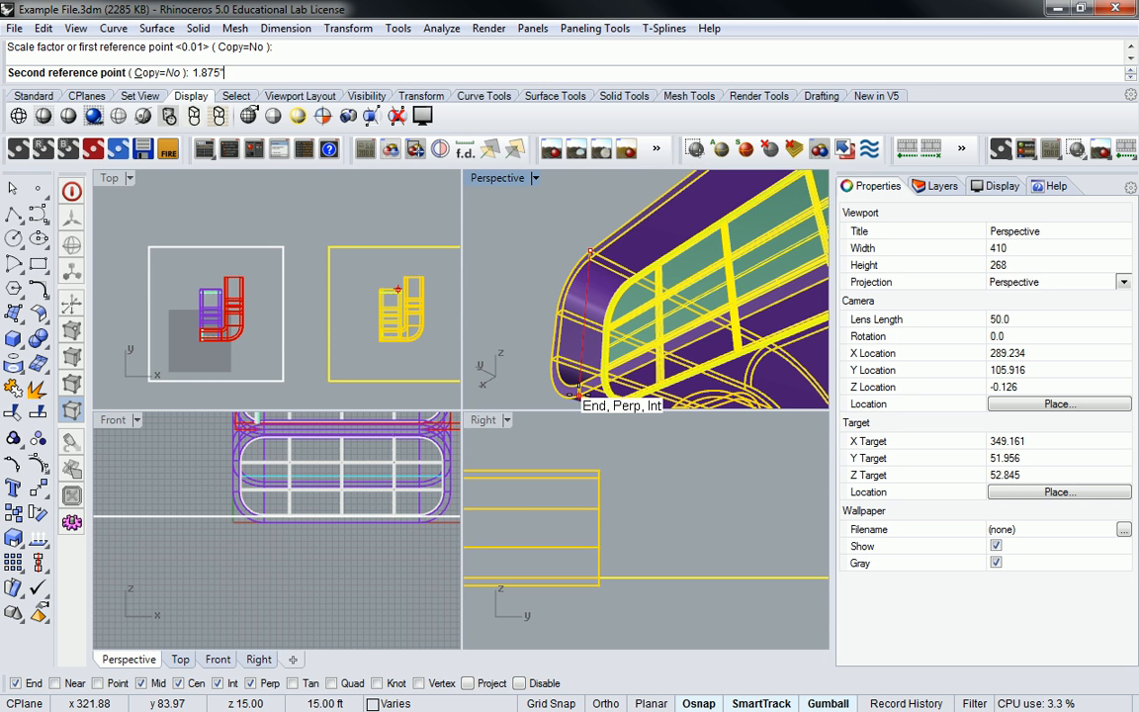
{"action": "key", "text": "Return"}
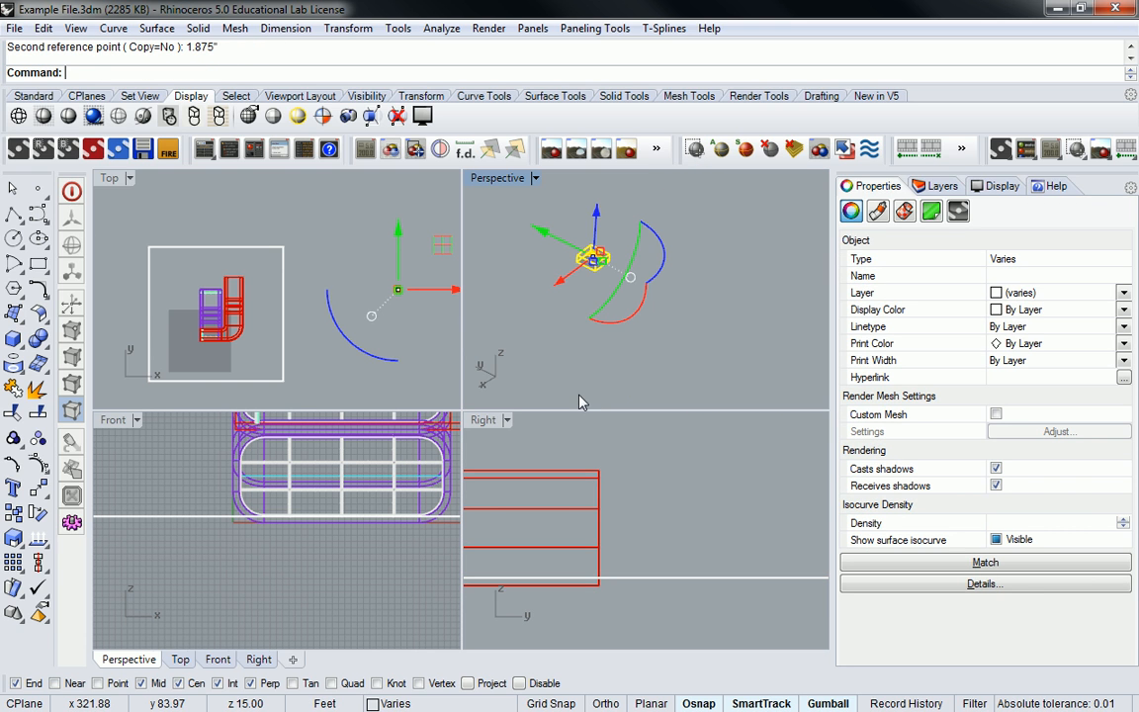
Zoom in on the scaled-down copy, deselect it, and examine the building volumes and base block from several angles.
{"action": "right_click_drag", "start_coordinate": [580, 401], "coordinate": [676, 278]}
{"action": "right_click_drag", "start_coordinate": [534, 193], "coordinate": [596, 231]}
{"action": "type", "text": "ZS"}
{"action": "key", "text": "Return"}
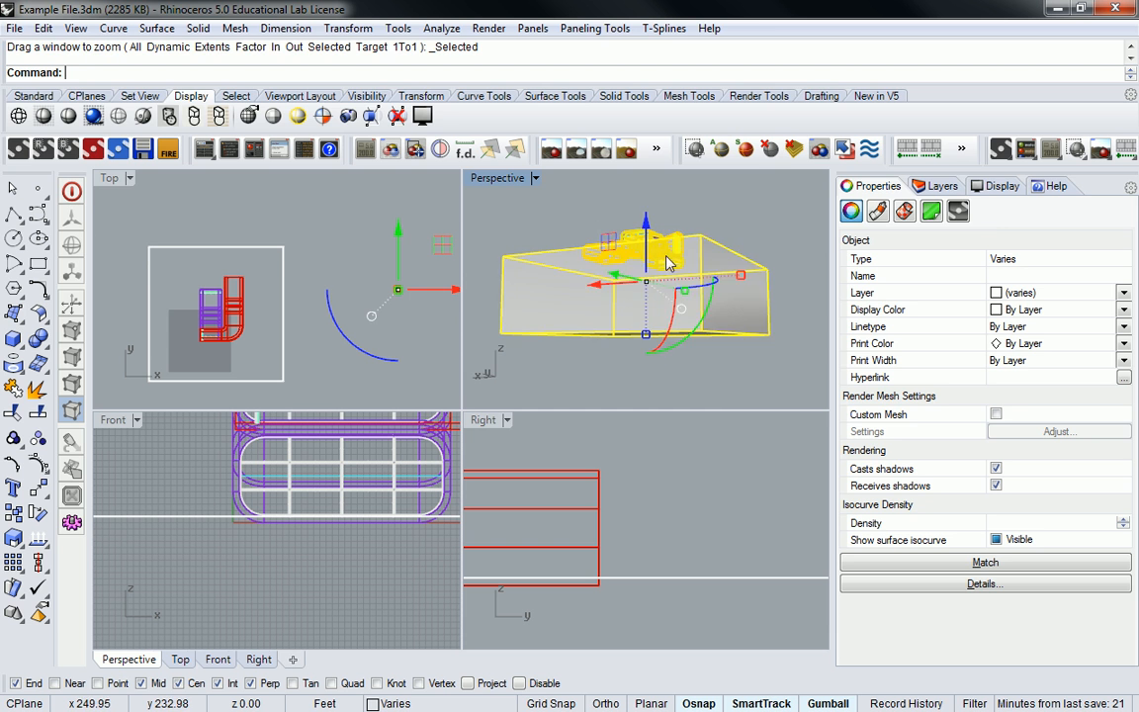
{"action": "right_click_drag", "start_coordinate": [687, 230], "coordinate": [605, 240]}
{"action": "left_click", "coordinate": [744, 208]}
{"action": "scroll", "coordinate": [713, 240], "scroll_direction": "down", "scroll_amount": 4}
{"action": "scroll", "coordinate": [603, 234], "scroll_direction": "up", "scroll_amount": 4}
{"action": "right_click_drag", "start_coordinate": [684, 259], "coordinate": [657, 236]}
{"action": "scroll", "coordinate": [659, 243], "scroll_direction": "down", "scroll_amount": 3}
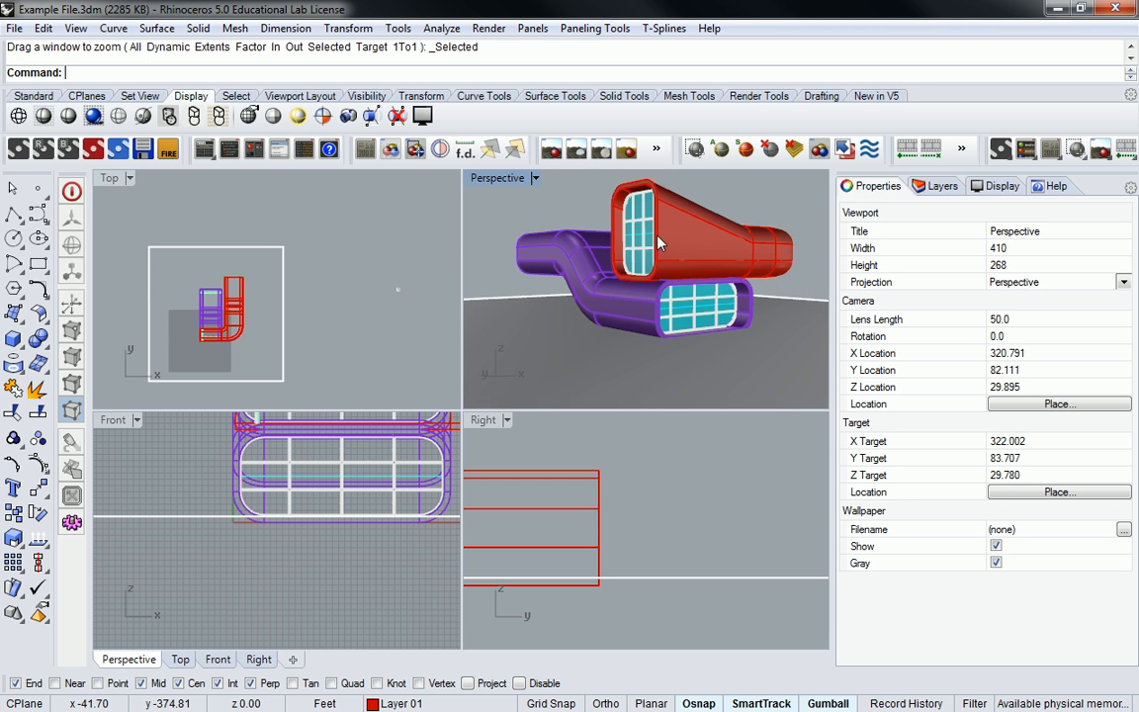